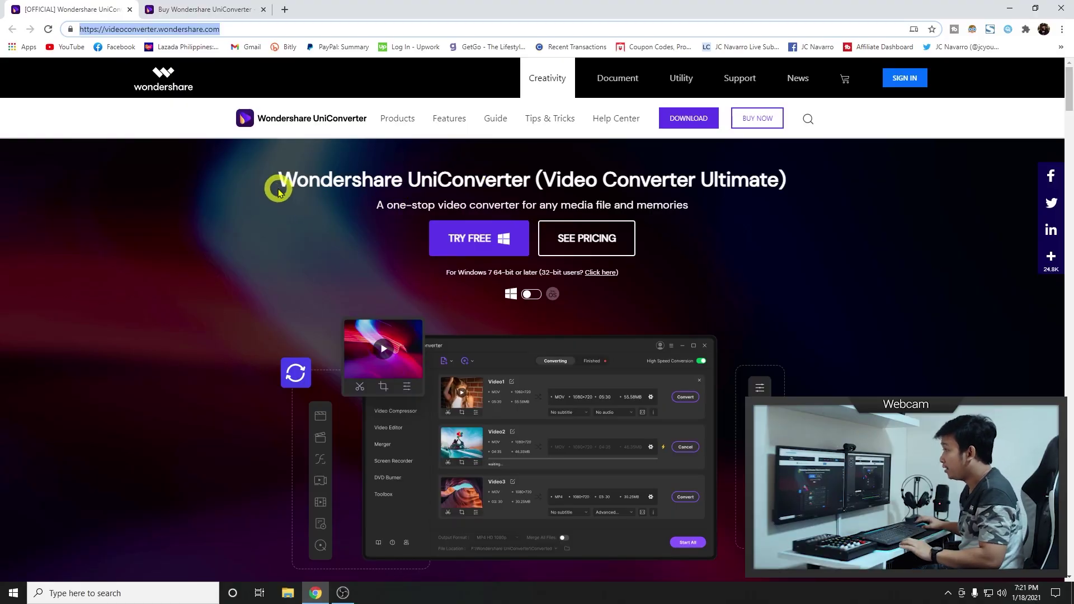
Review the Wondershare UniConverter product page and the annual and perpetual plans on its pricing page
drag(278, 190, 525, 182)
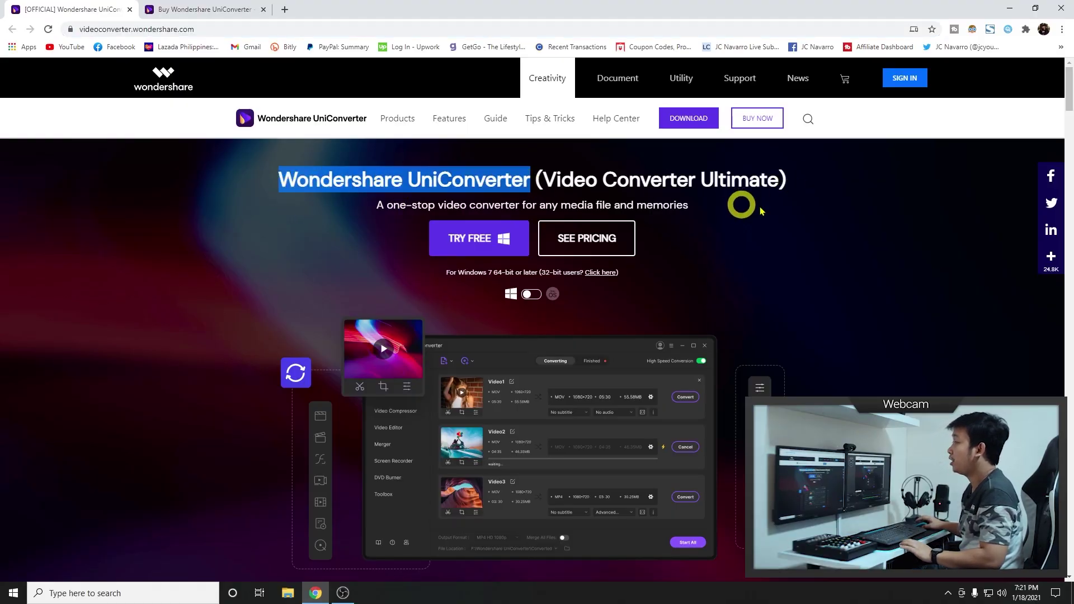
scroll(329, 399, down, 5)
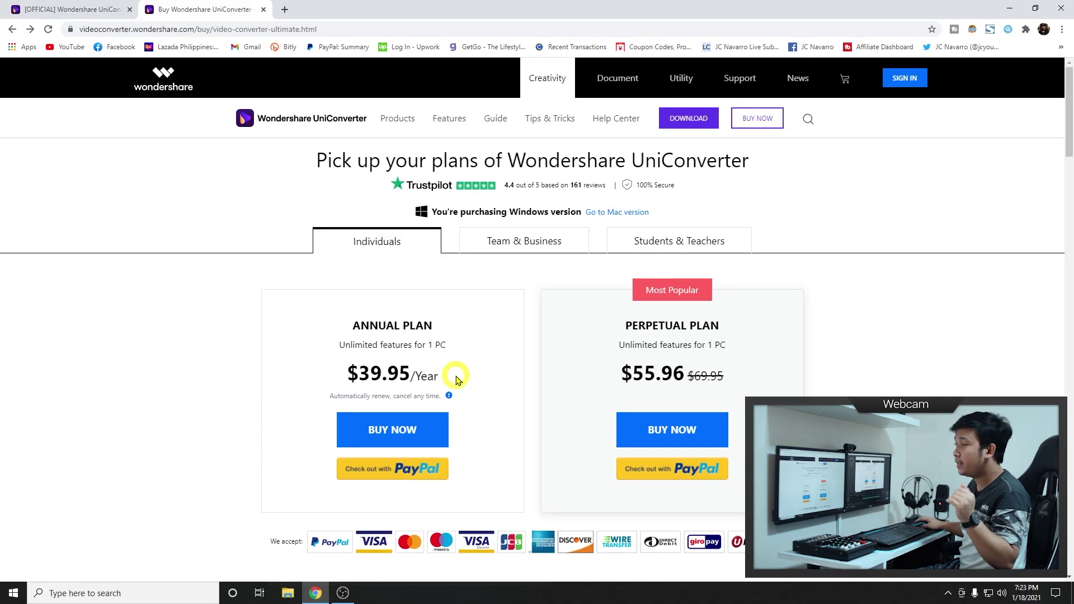
scroll(950, 313, down, 8)
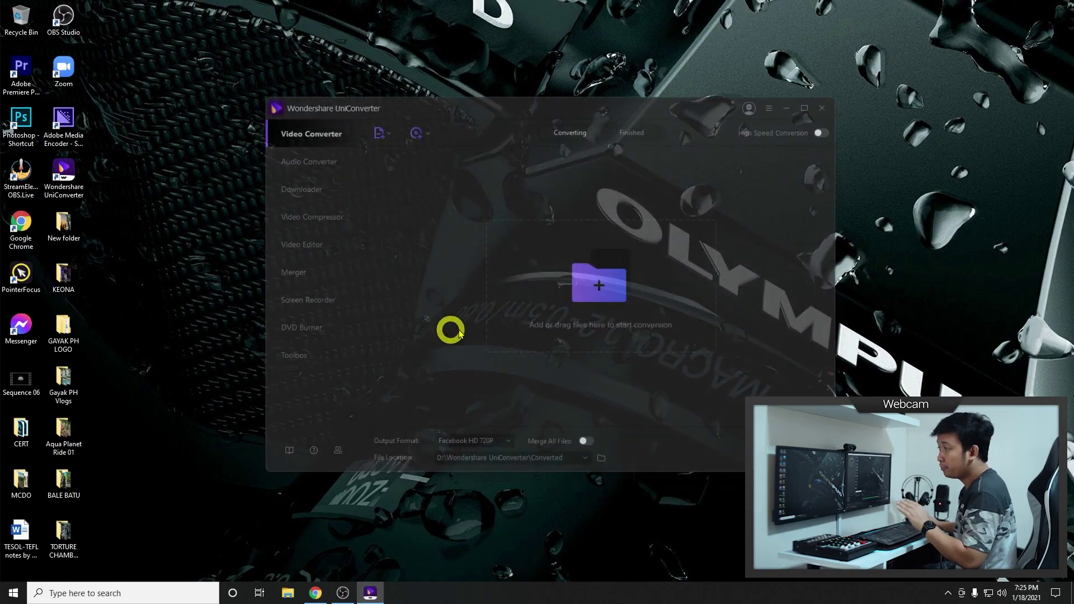
Maximize the UniConverter window and add the video CKMOVA UM100 KIT 1 TAGALOG REVIEW to the Video Converter
click(806, 112)
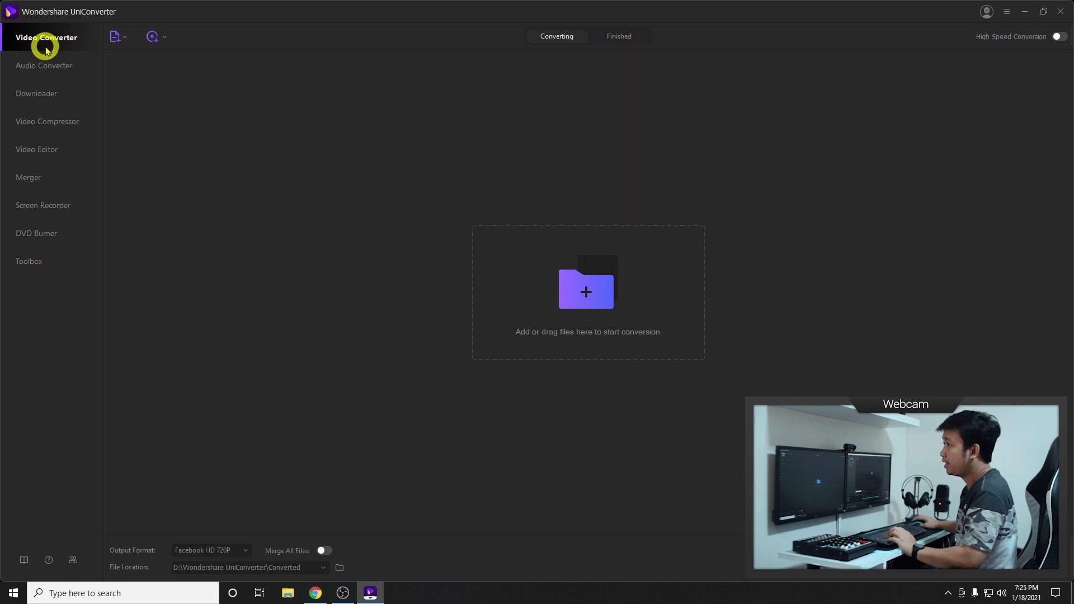
click(594, 294)
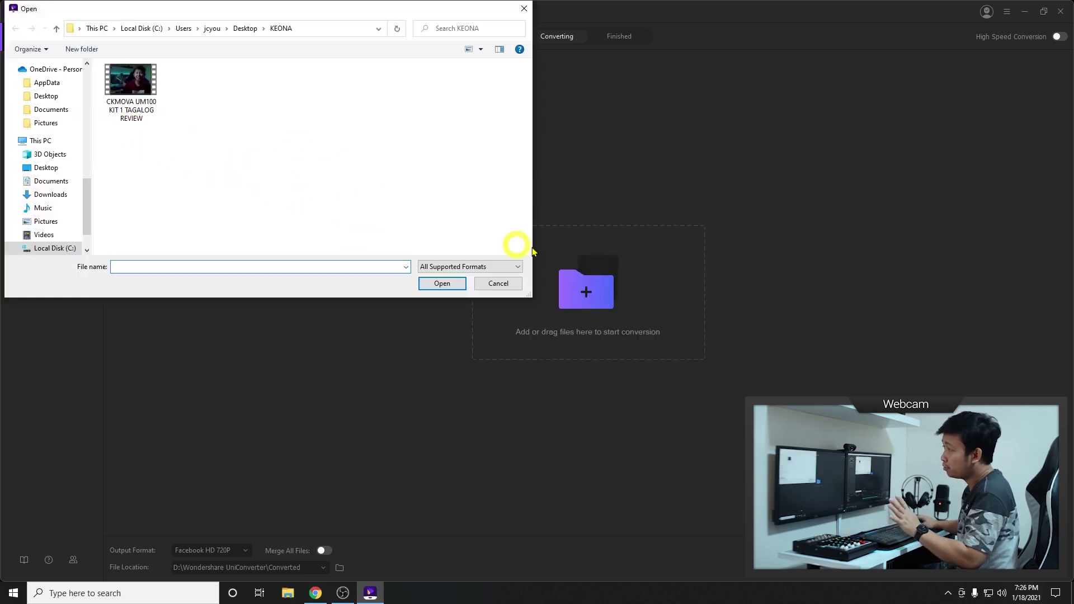
click(130, 84)
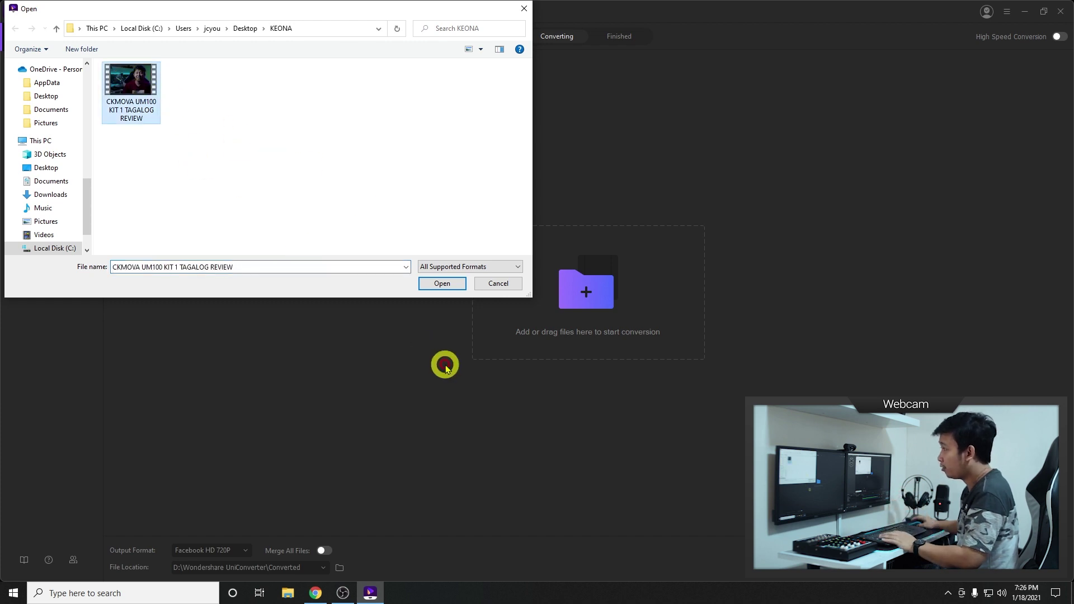
click(442, 283)
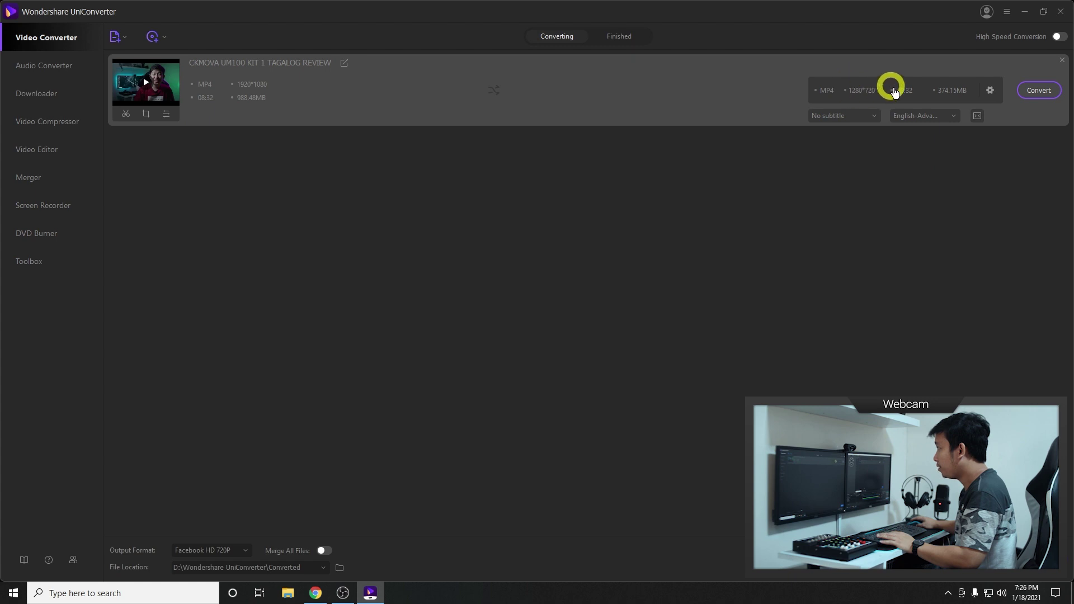
Examine the video, audio, device and recently used output formats offered for the added video
click(991, 92)
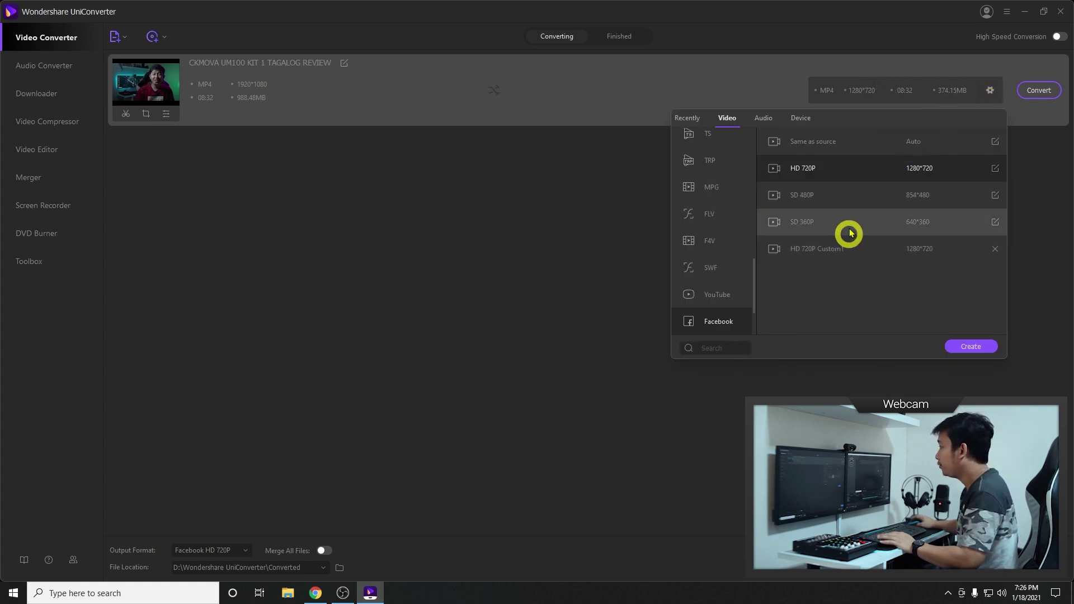
click(763, 117)
click(801, 117)
click(683, 120)
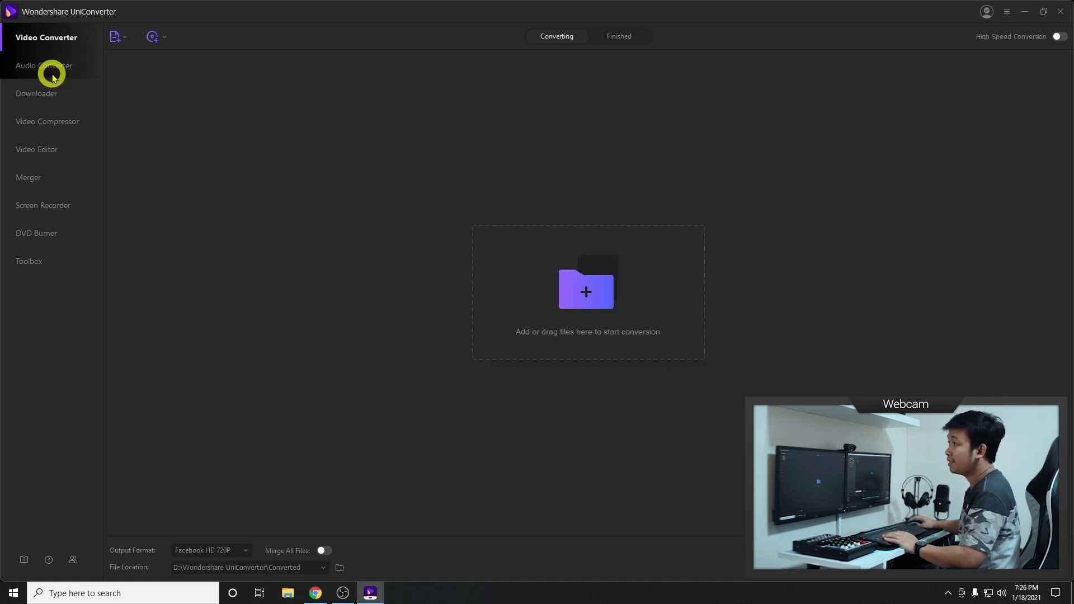
Bring up the Downloader after a look at the Audio Converter, and open Facebook in a new Chrome tab
click(48, 70)
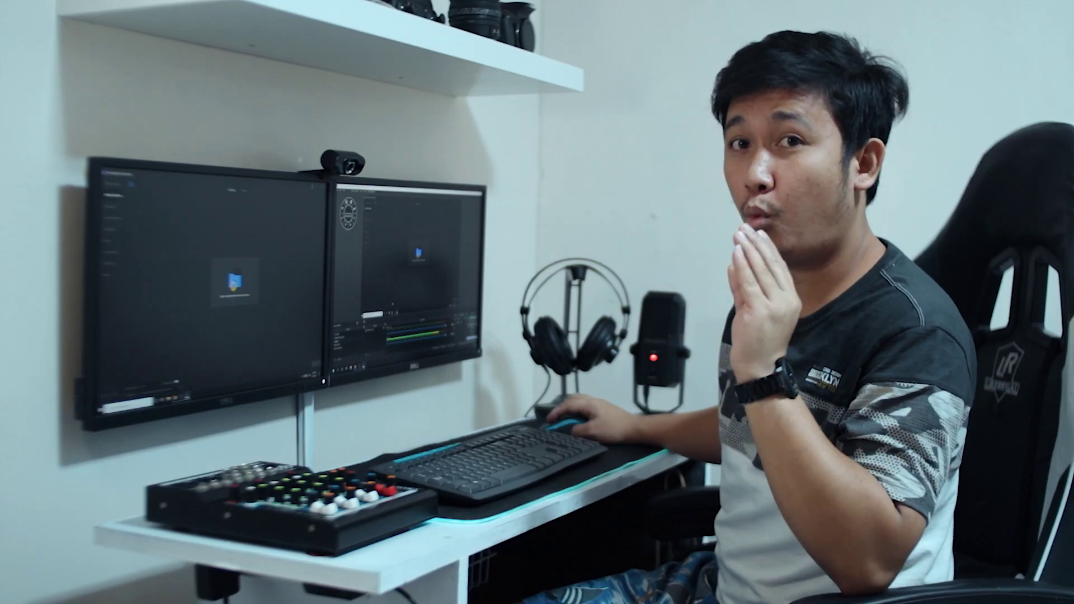
click(40, 105)
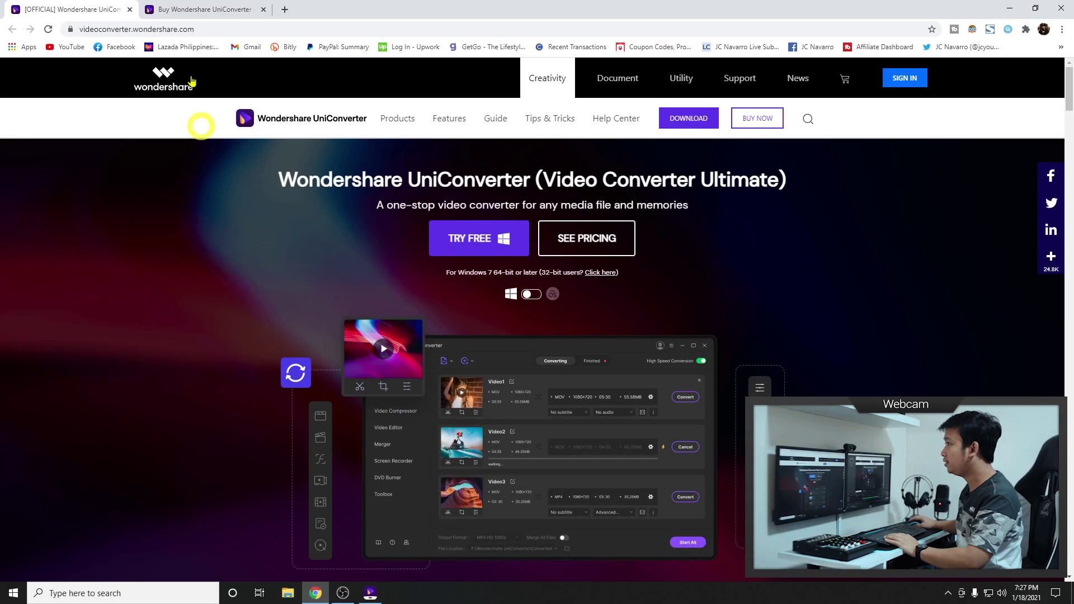
click(286, 9)
click(120, 47)
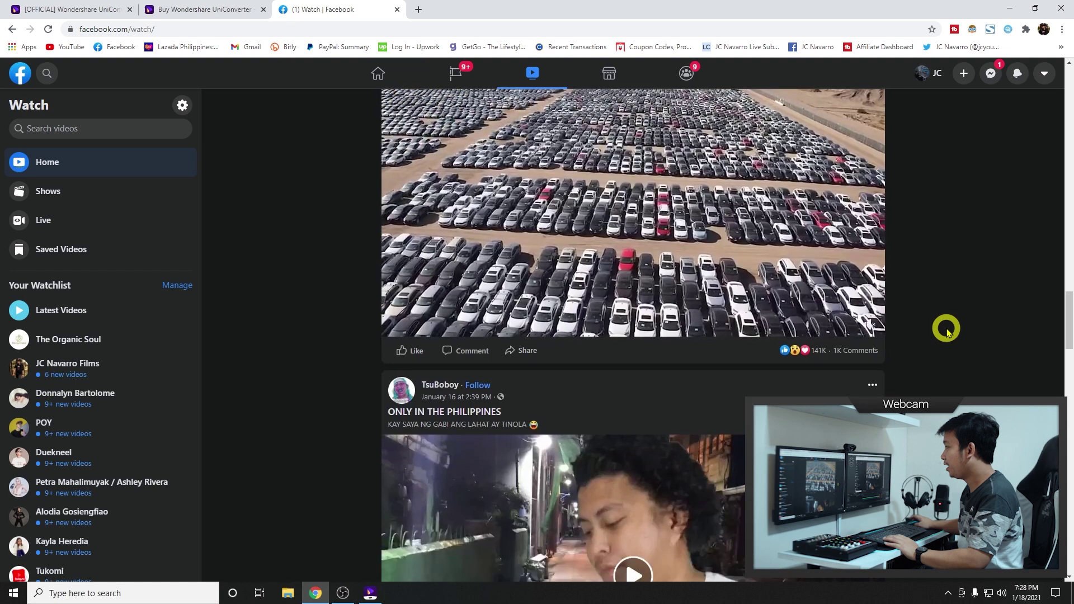
Browse the Facebook Watch feed for a video to download
scroll(945, 328, down, 5)
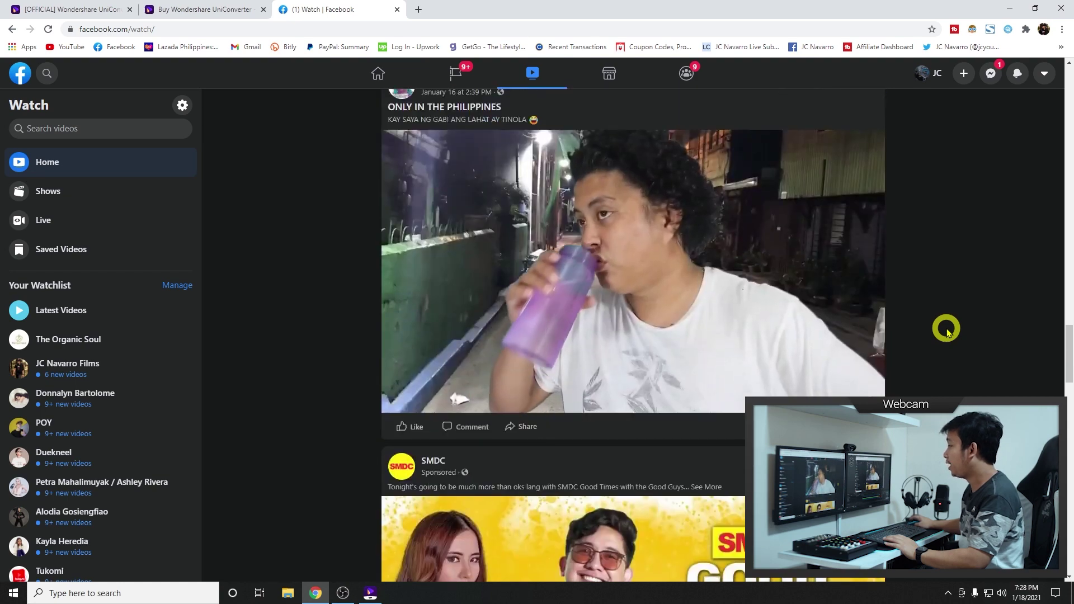
scroll(946, 330, down, 4)
scroll(946, 330, down, 5)
scroll(946, 329, up, 3)
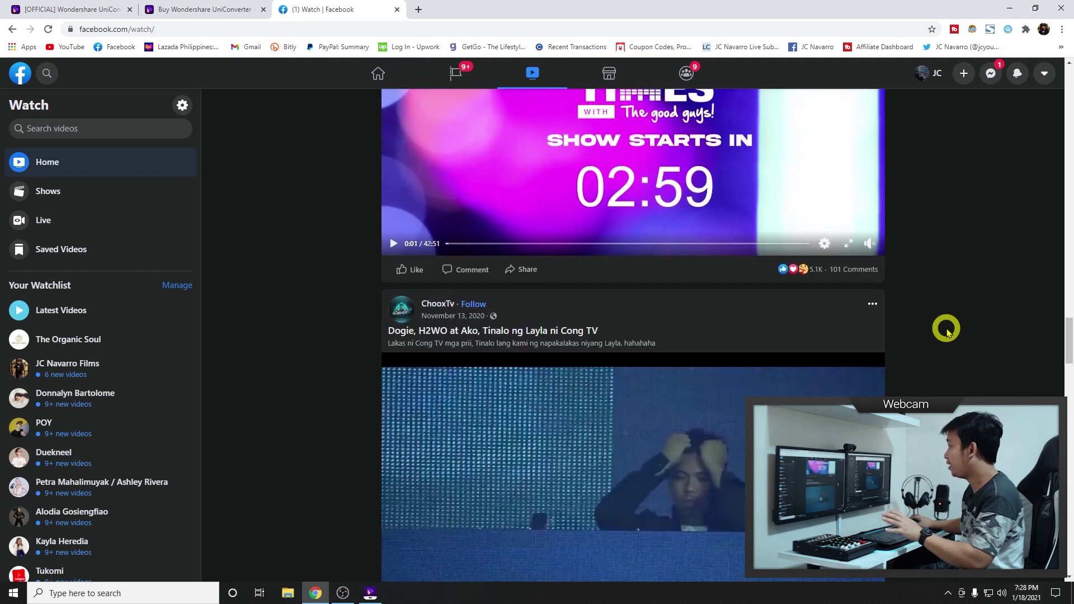
scroll(947, 330, up, 1)
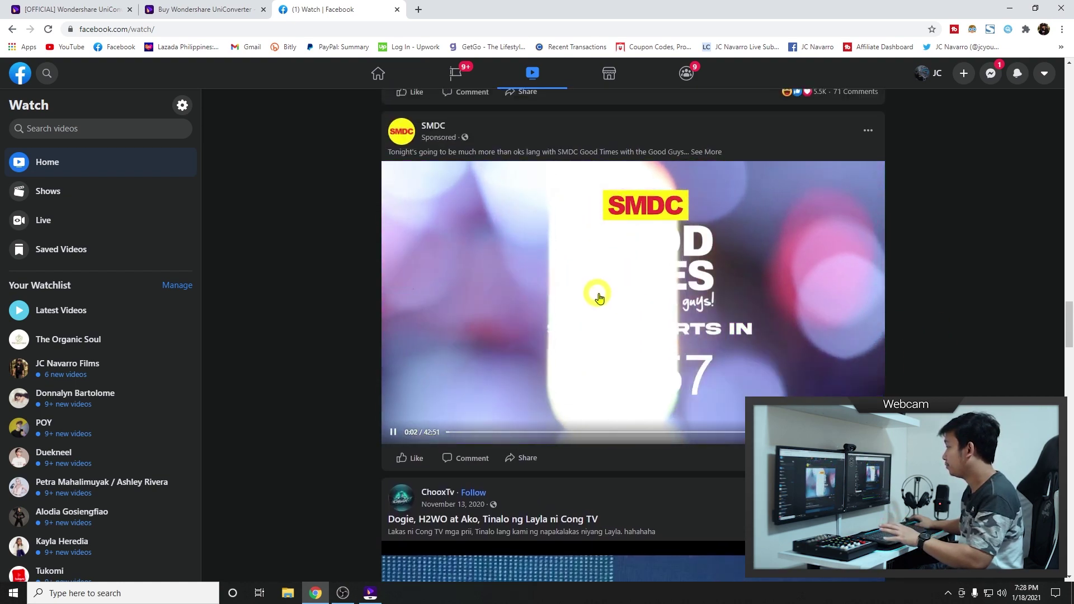
scroll(598, 297, down, 15)
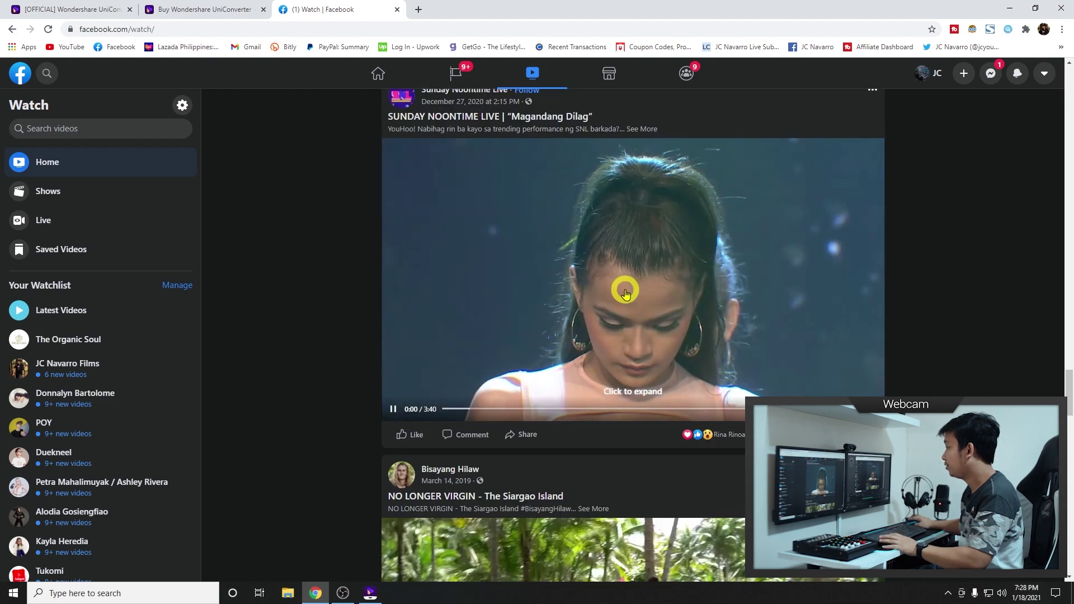
scroll(625, 292, down, 5)
scroll(881, 380, up, 6)
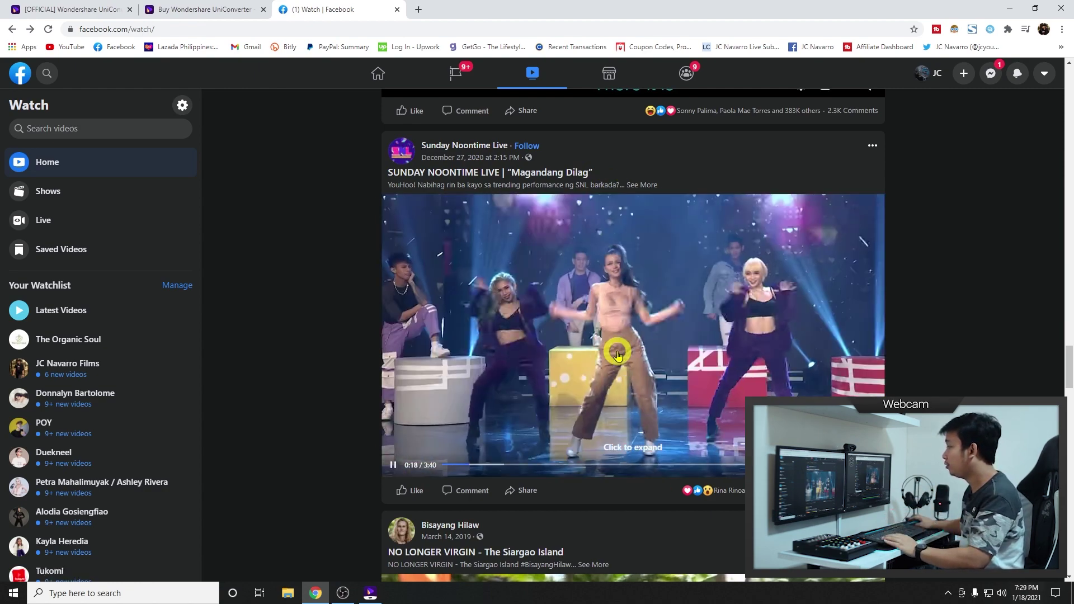
Copy the web address of the Sunday Noontime Live "Magandang Dilag" video and add it to the Downloader in UniConverter
click(621, 334)
click(320, 29)
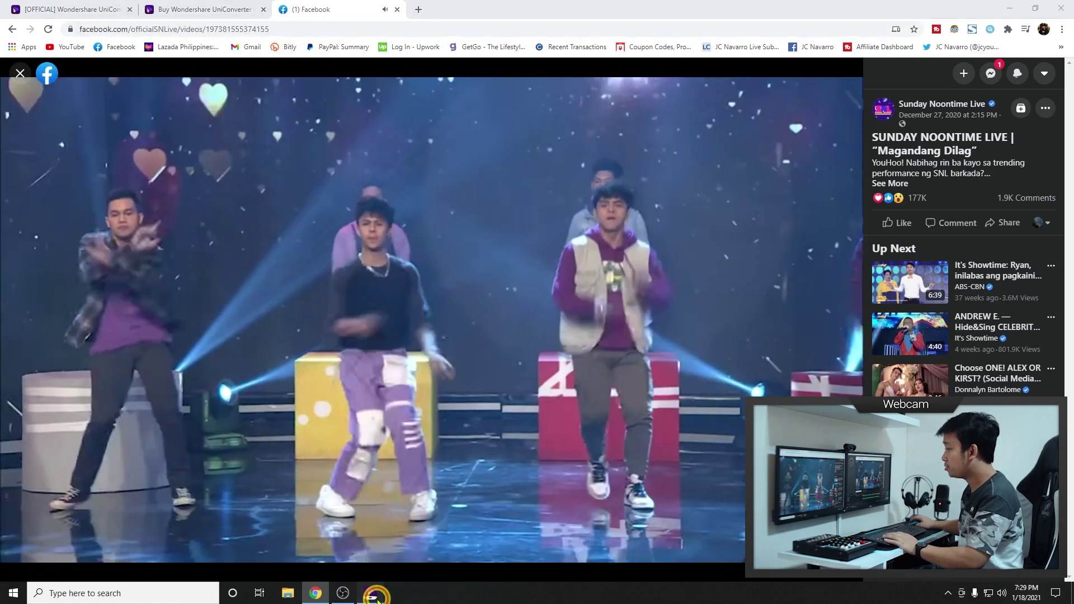
click(370, 593)
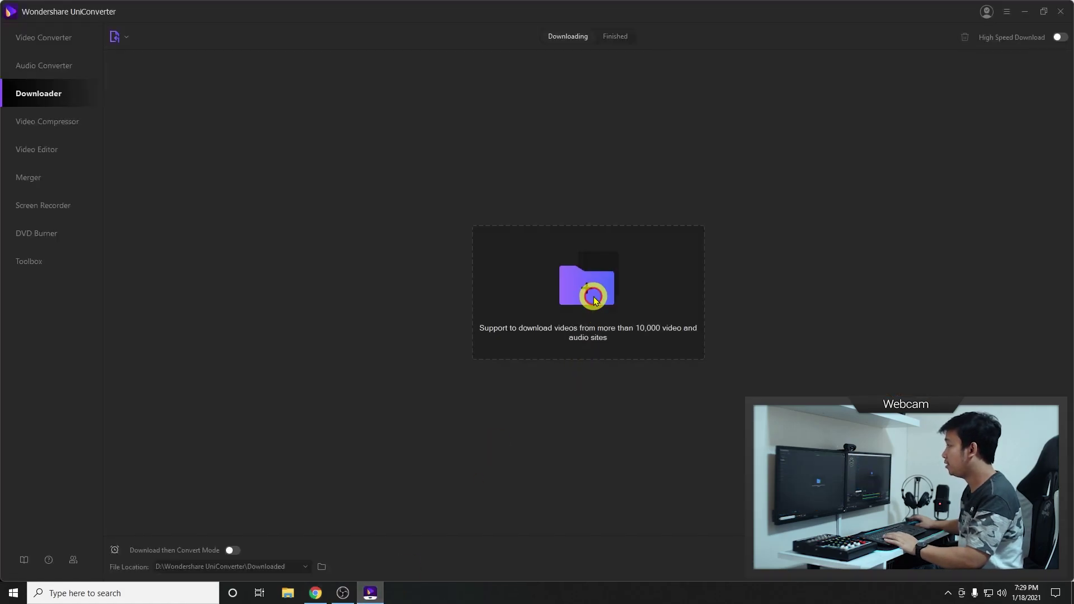
click(581, 335)
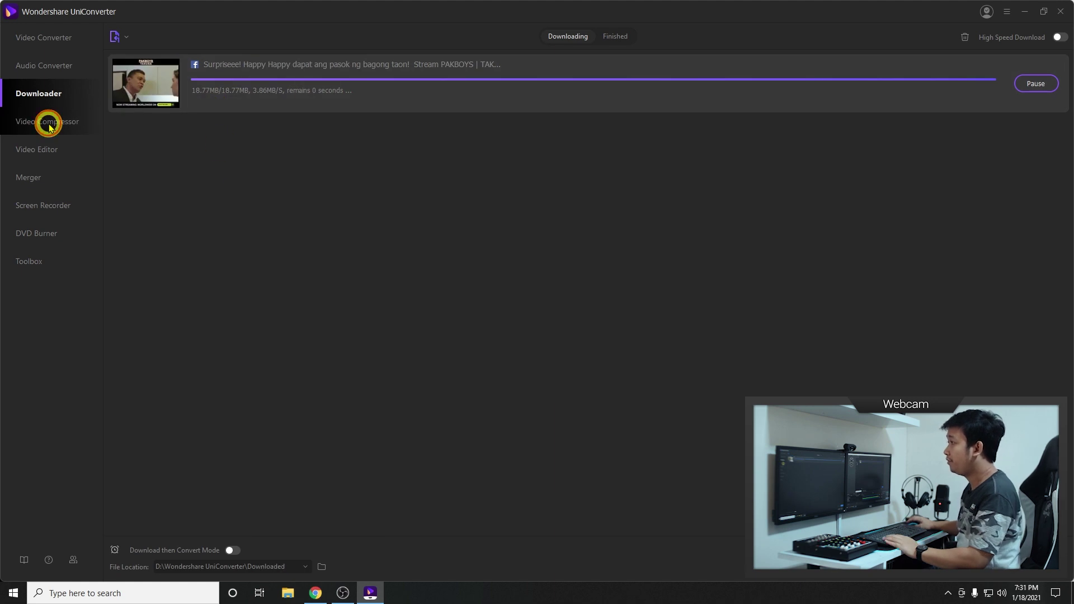
Inspect the Video Compressor and its file selection dialog without adding a video
click(50, 128)
click(598, 306)
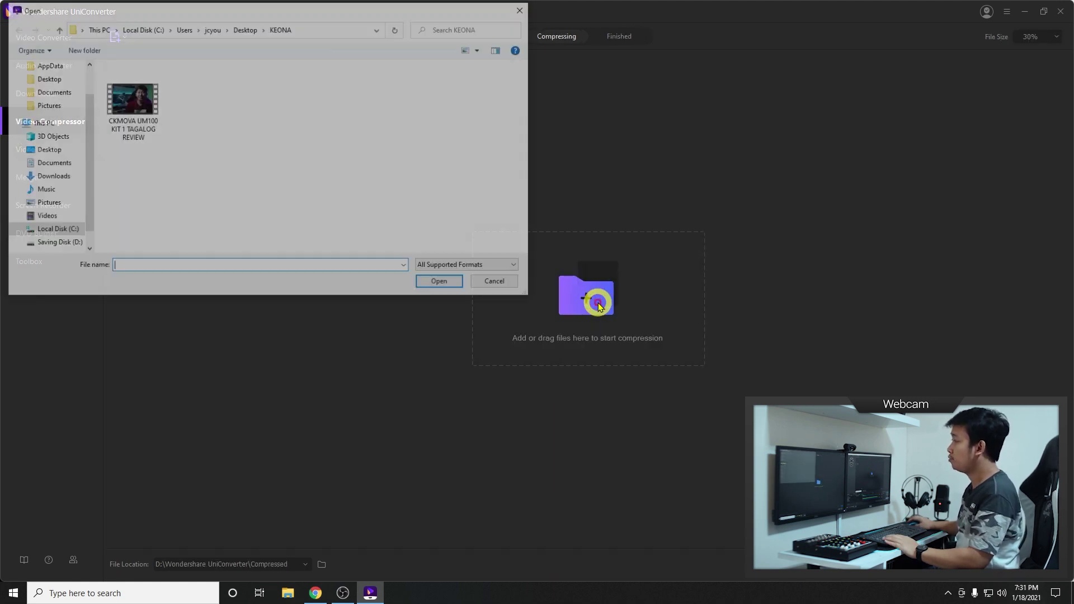
click(495, 286)
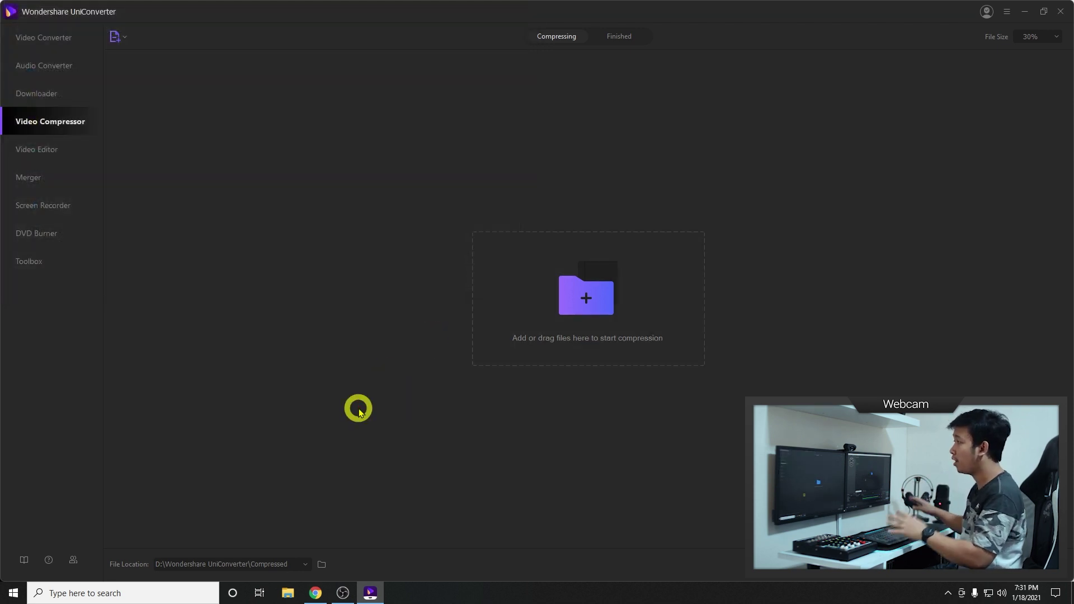
Load CKMOVA UM100 KIT 1 TAGALOG REVIEW into the Trim tool of the Video Editor
click(52, 153)
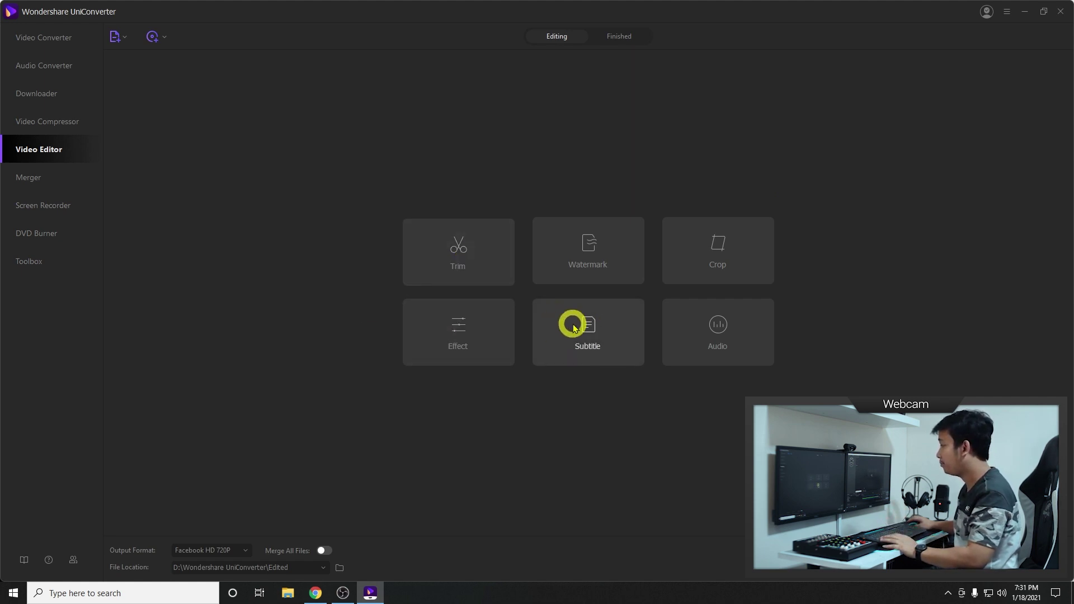
click(475, 253)
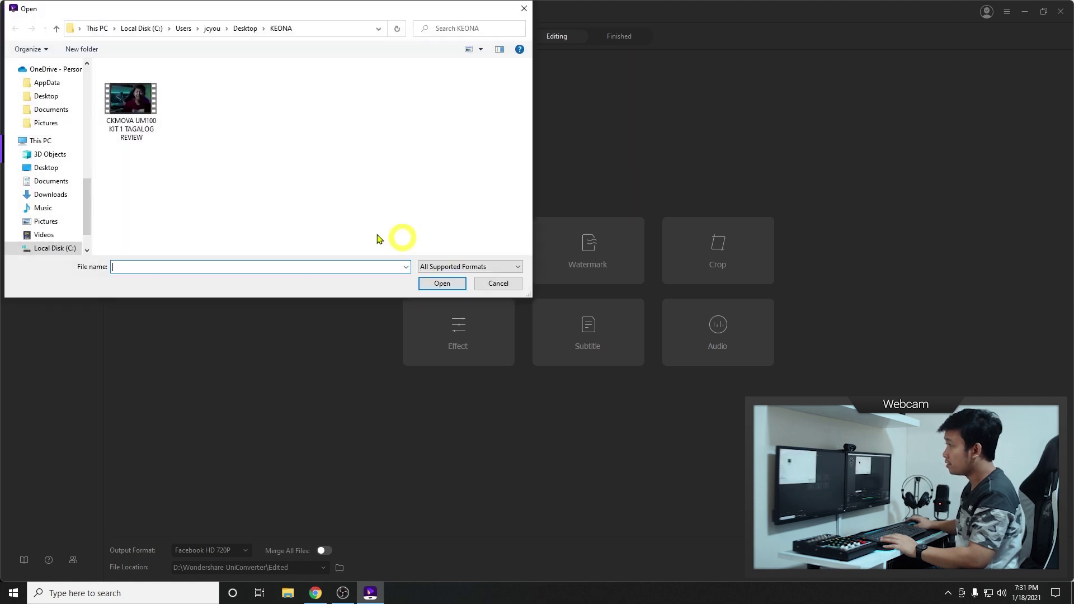
click(148, 99)
click(450, 288)
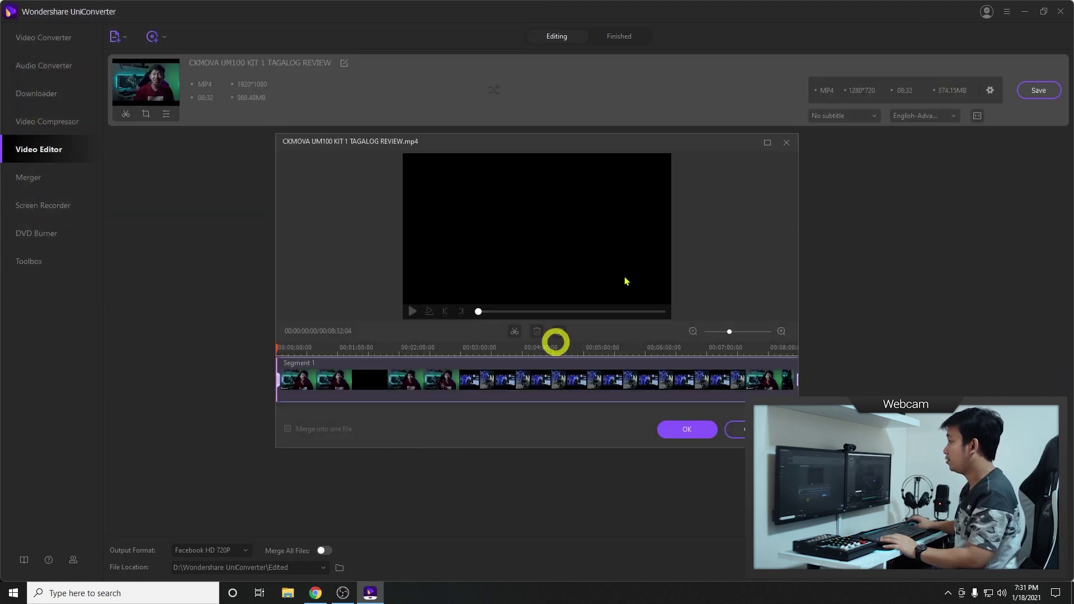
Trim the end of the video so the segment lasts about 6 minutes 46 seconds
drag(554, 148, 574, 181)
click(387, 407)
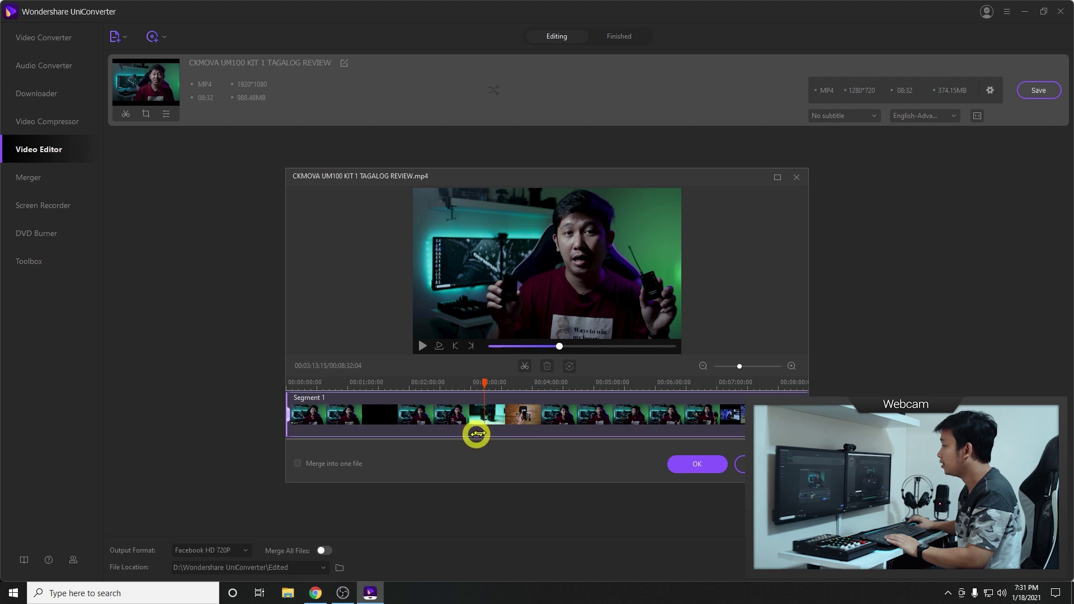
drag(744, 407, 702, 411)
Split the video at about 1:14 and again about 35 seconds further on, making three segments
click(373, 413)
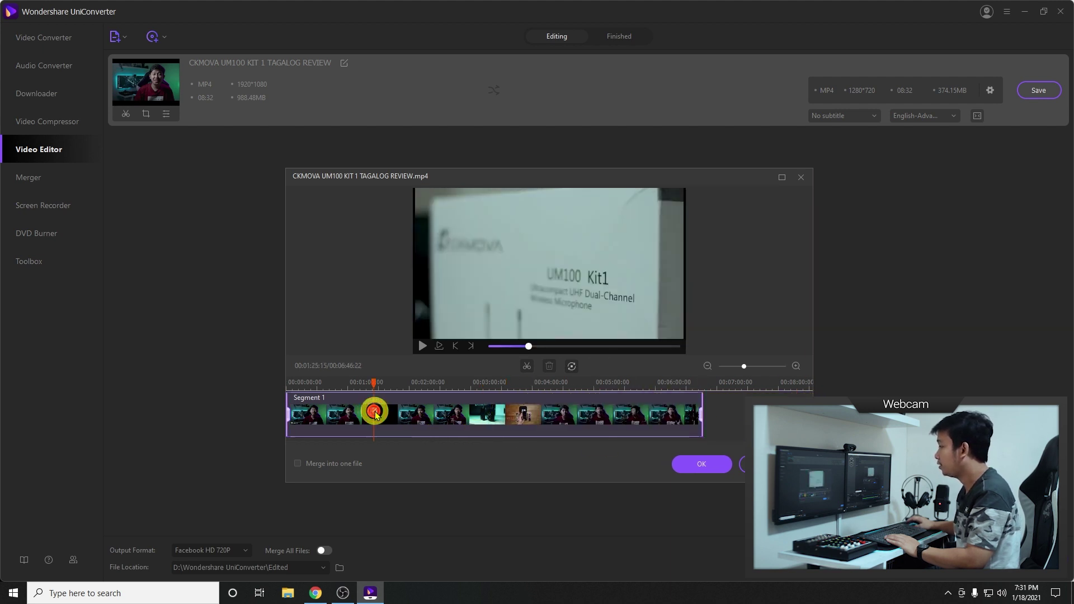
click(423, 409)
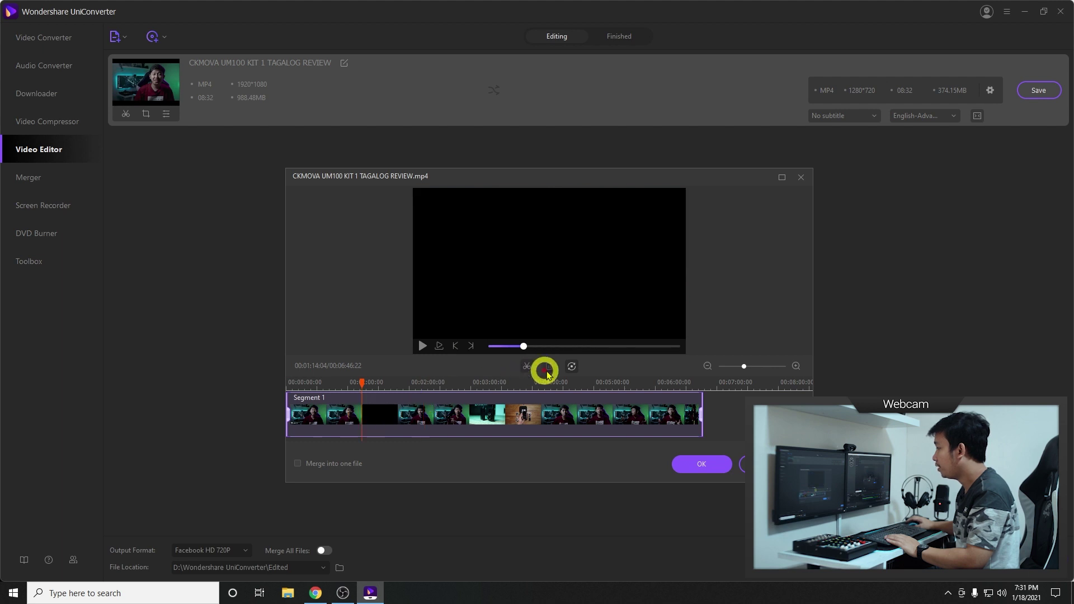
click(528, 367)
click(398, 415)
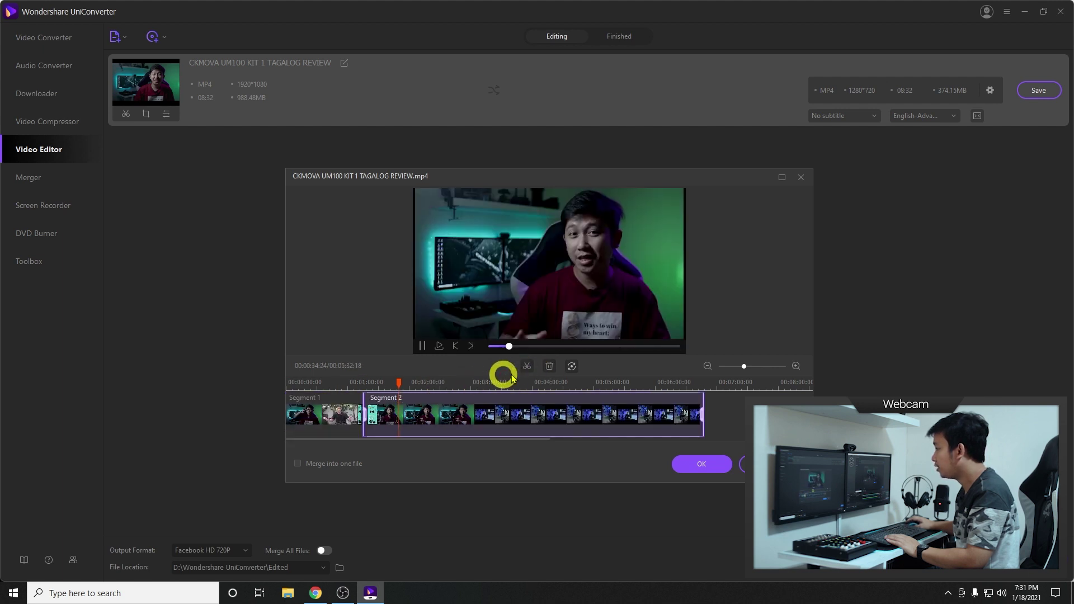
click(528, 367)
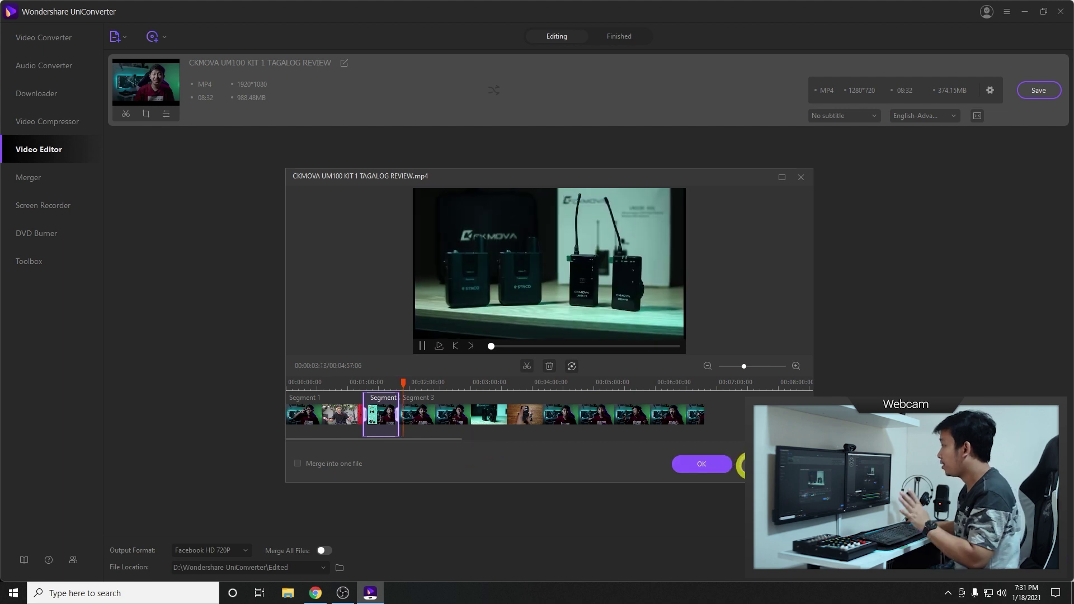
Close the trim window with the changes saved and remove the video from the editing list
mouse_move(743, 367)
mouse_down()
mouse_move(774, 366)
mouse_move(727, 364)
mouse_move(747, 366)
mouse_up()
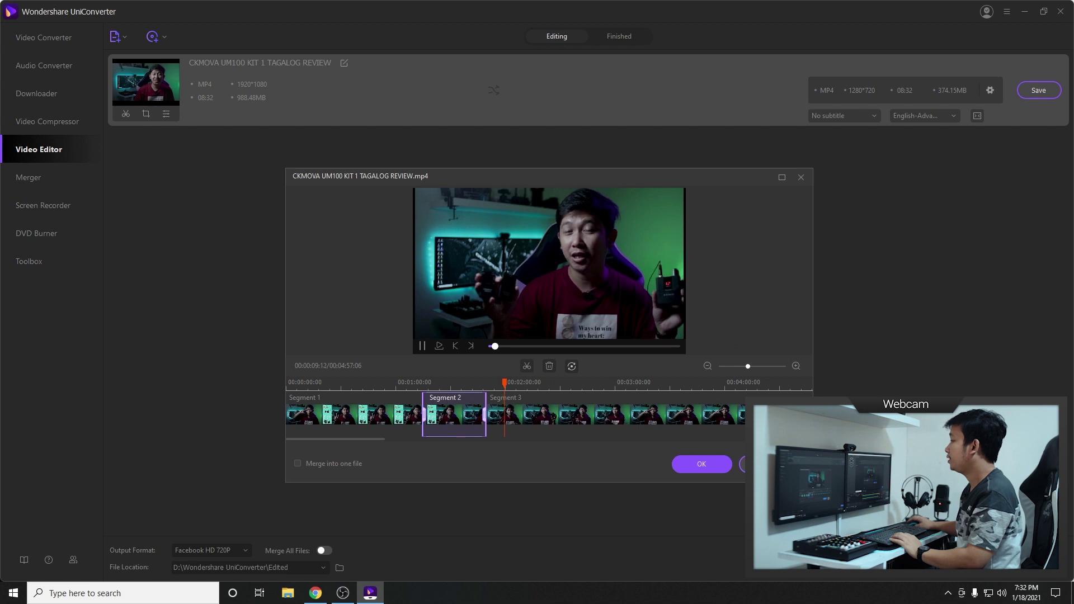
click(769, 464)
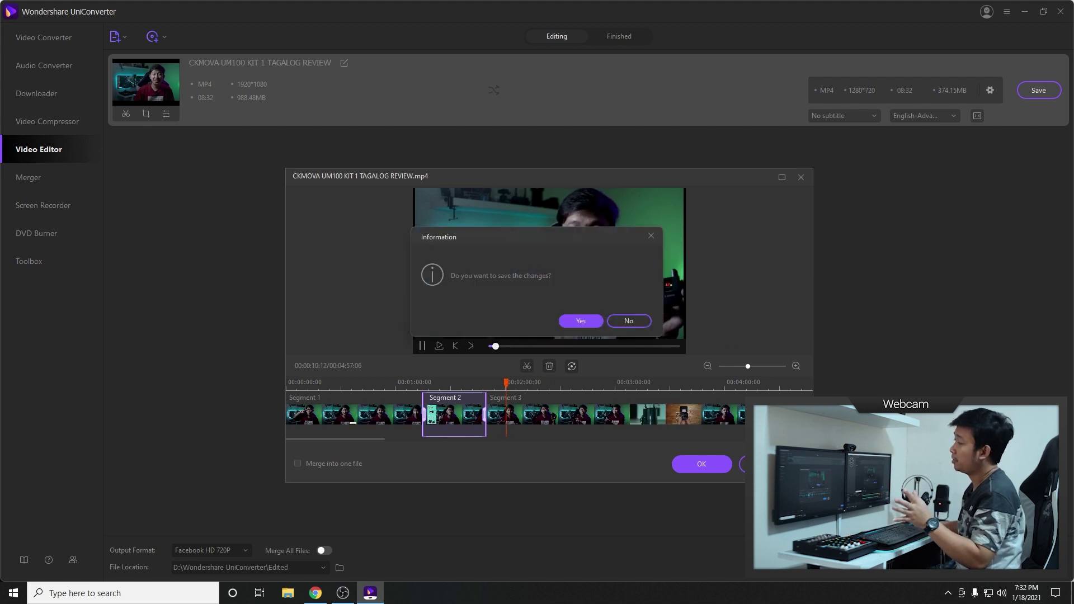
click(591, 324)
click(1057, 60)
click(160, 311)
click(581, 321)
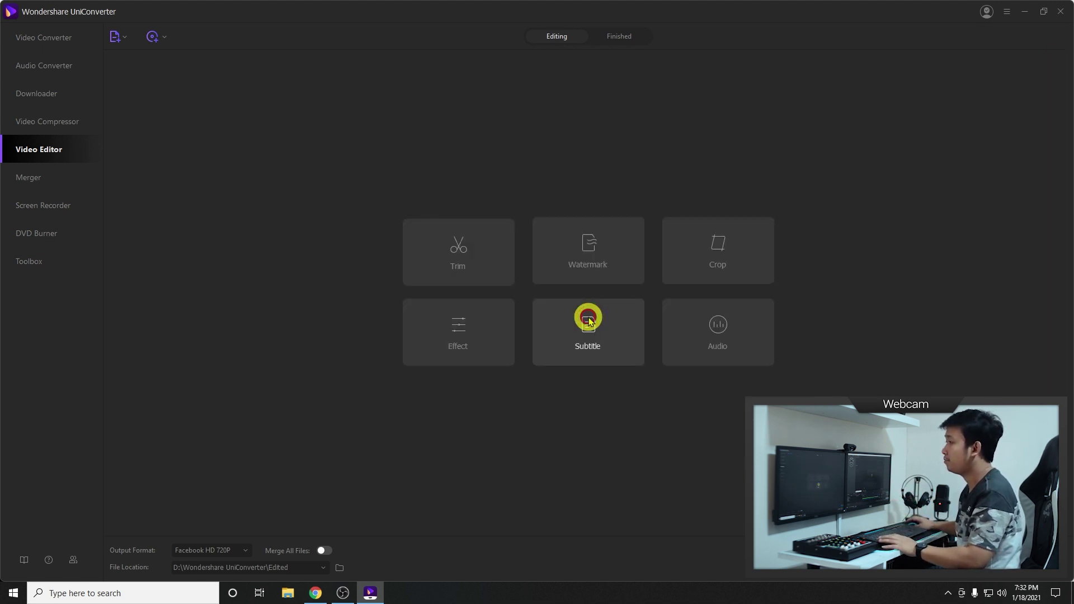
Launch the recording controls of the Screen Recorder
click(47, 206)
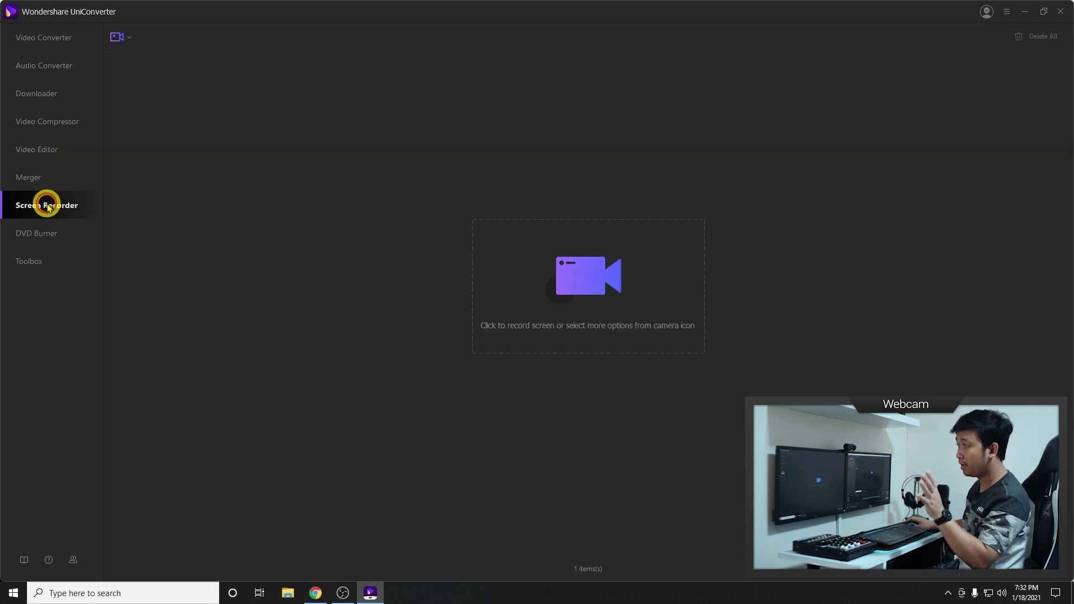
click(535, 343)
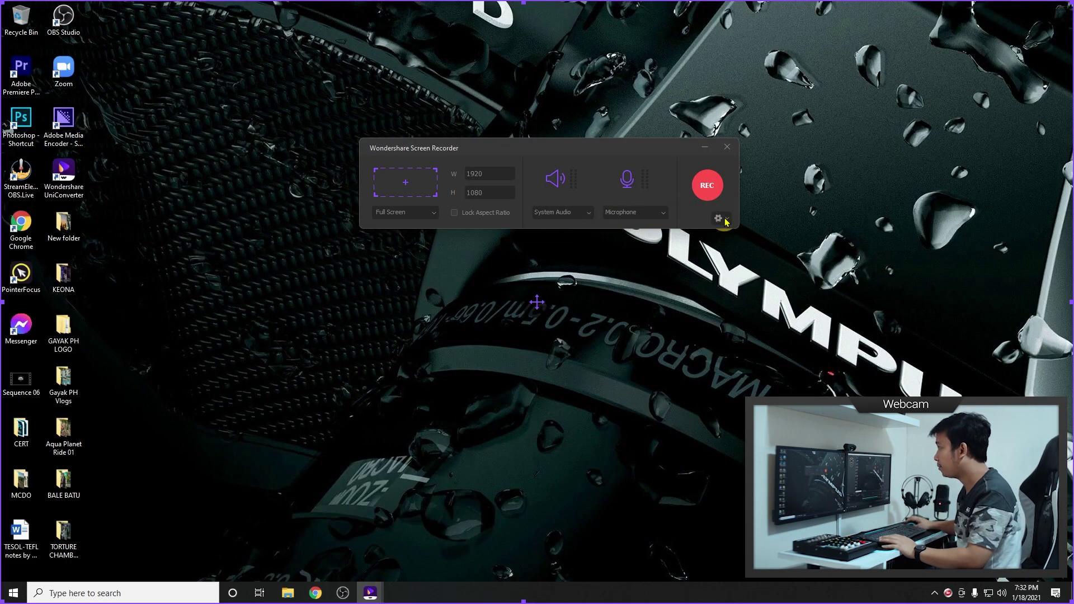
Expand the screen recorder's settings and review the available frame rate options
click(726, 219)
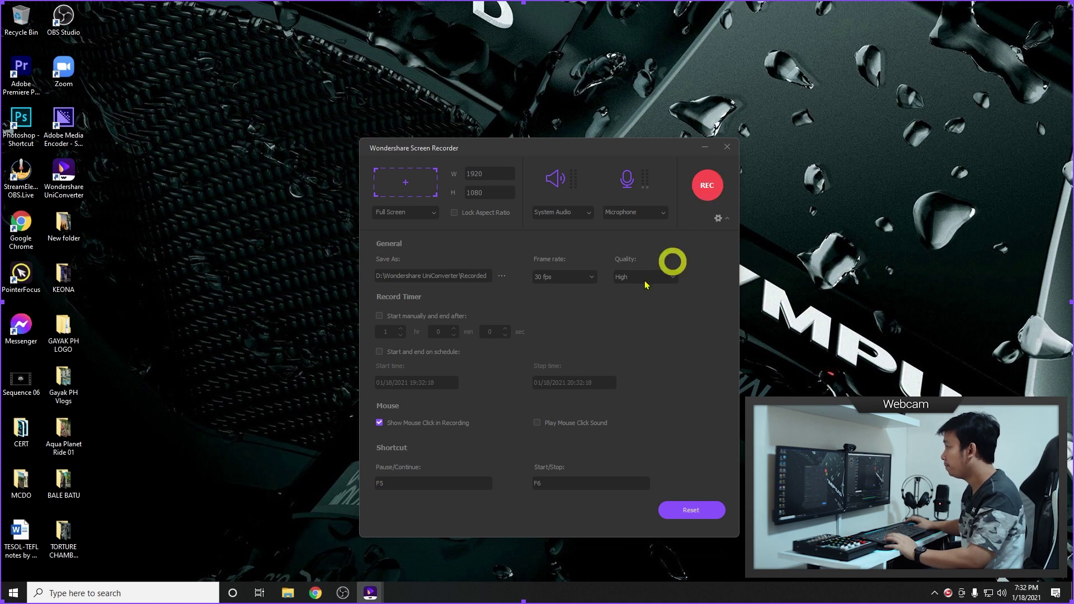
click(593, 278)
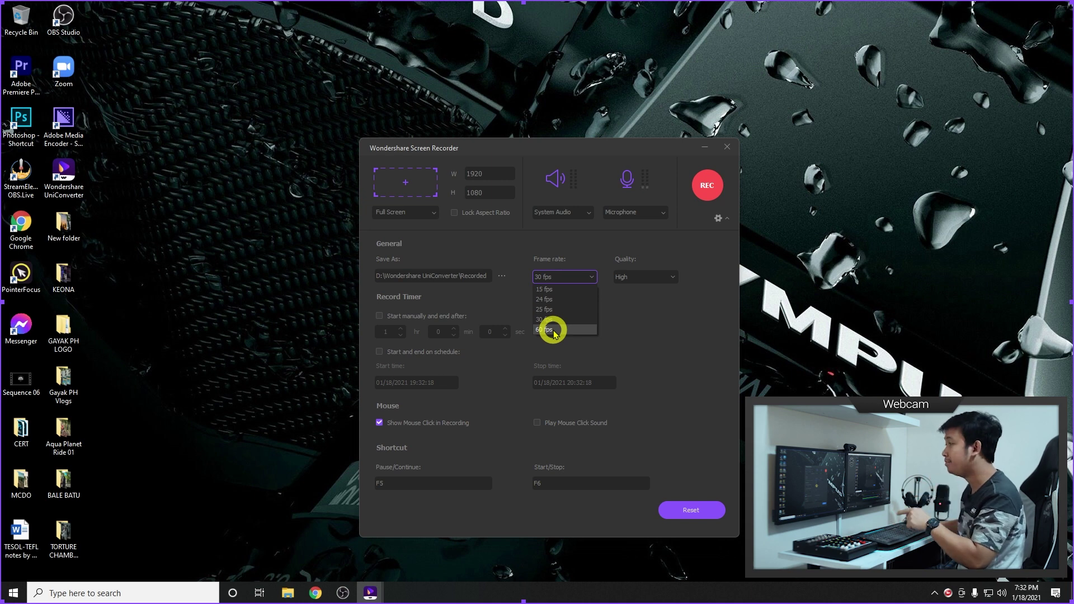
click(643, 321)
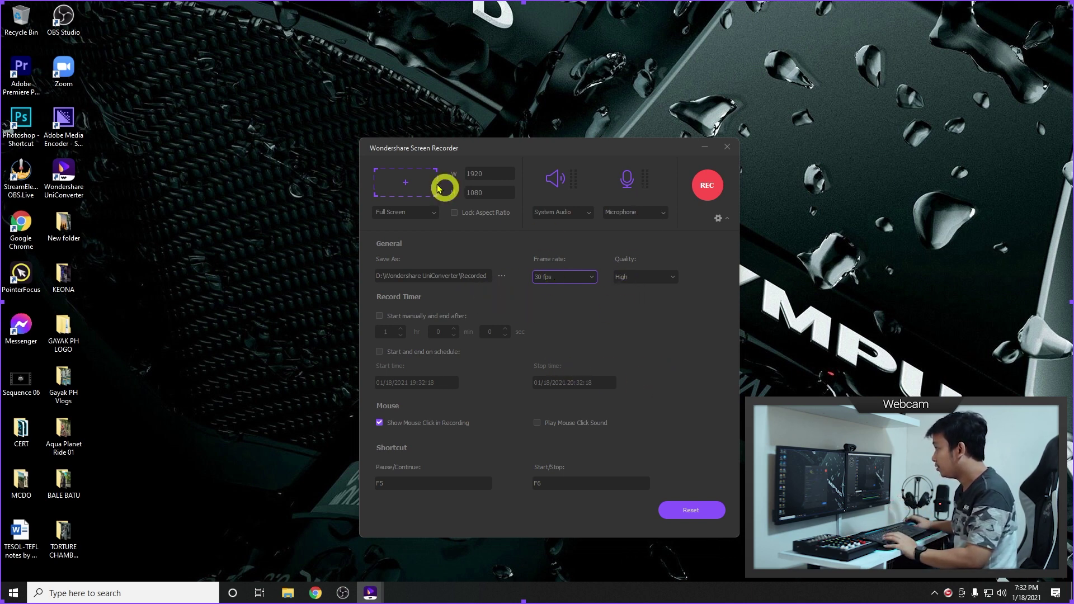
Review the capture width and height and the capture area options of the screen recorder
click(478, 177)
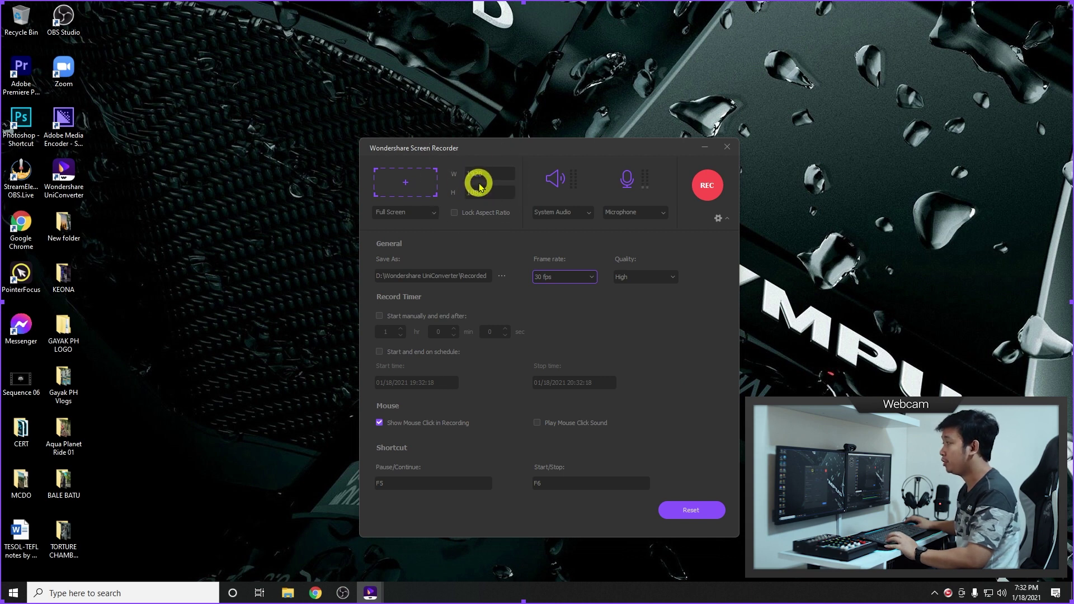
click(431, 213)
click(430, 214)
click(500, 244)
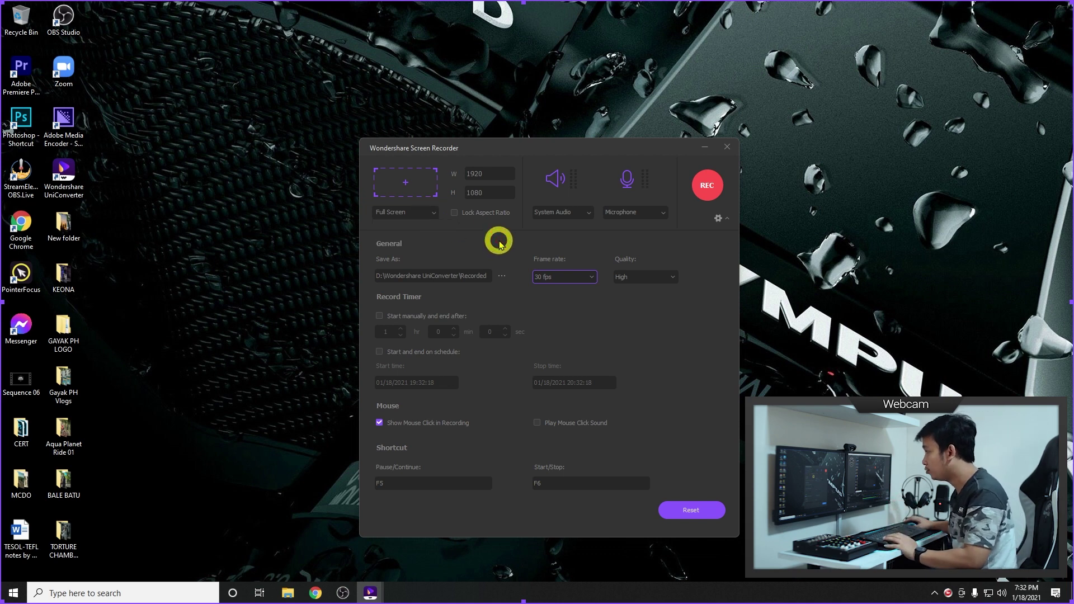
Review the recording quality options and close the screen recorder
click(665, 277)
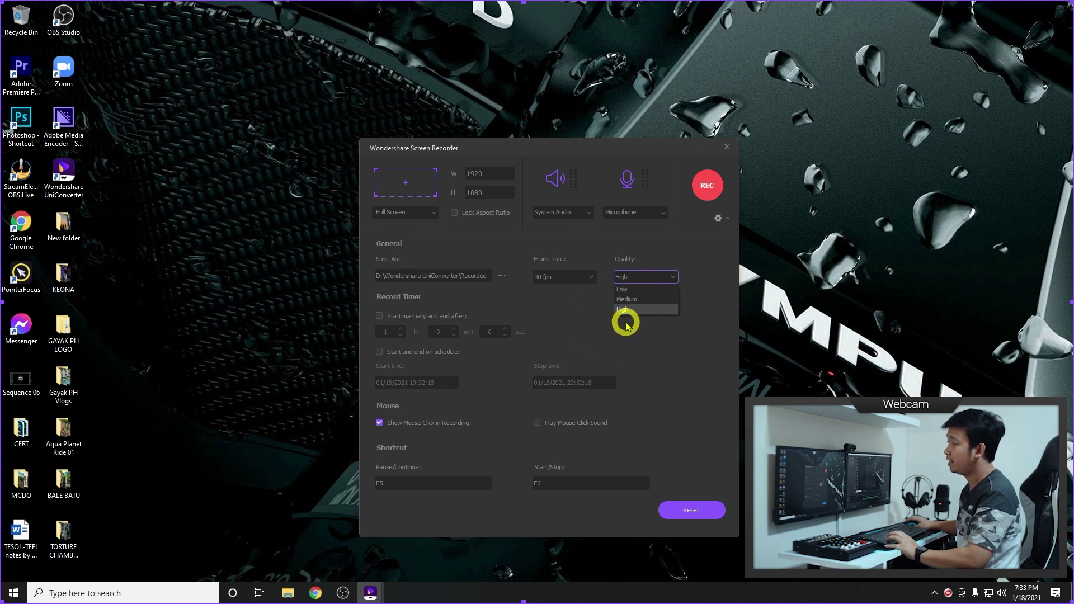
click(669, 277)
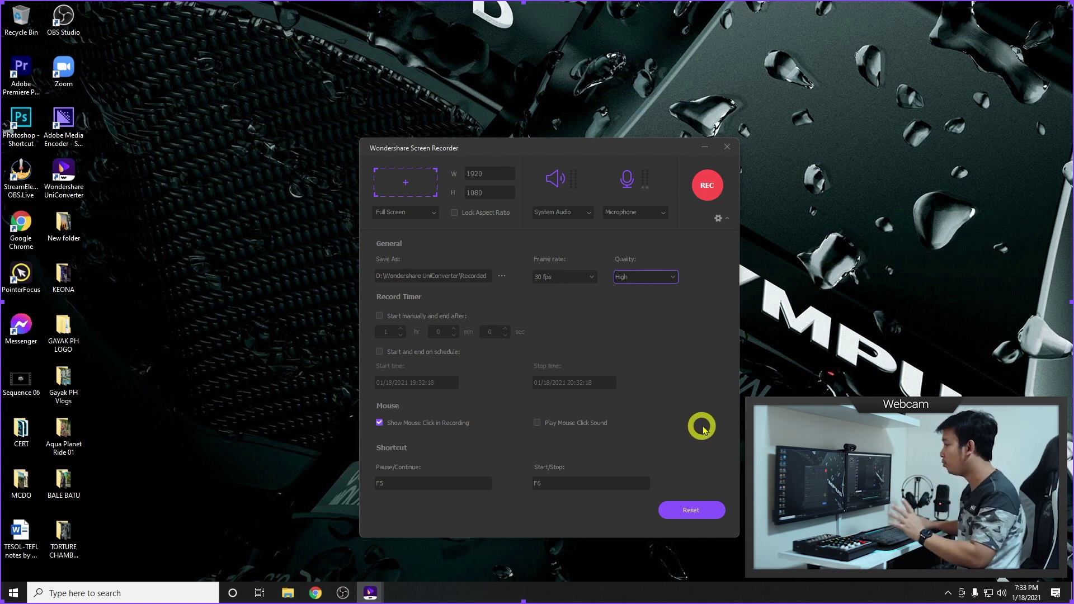
click(727, 147)
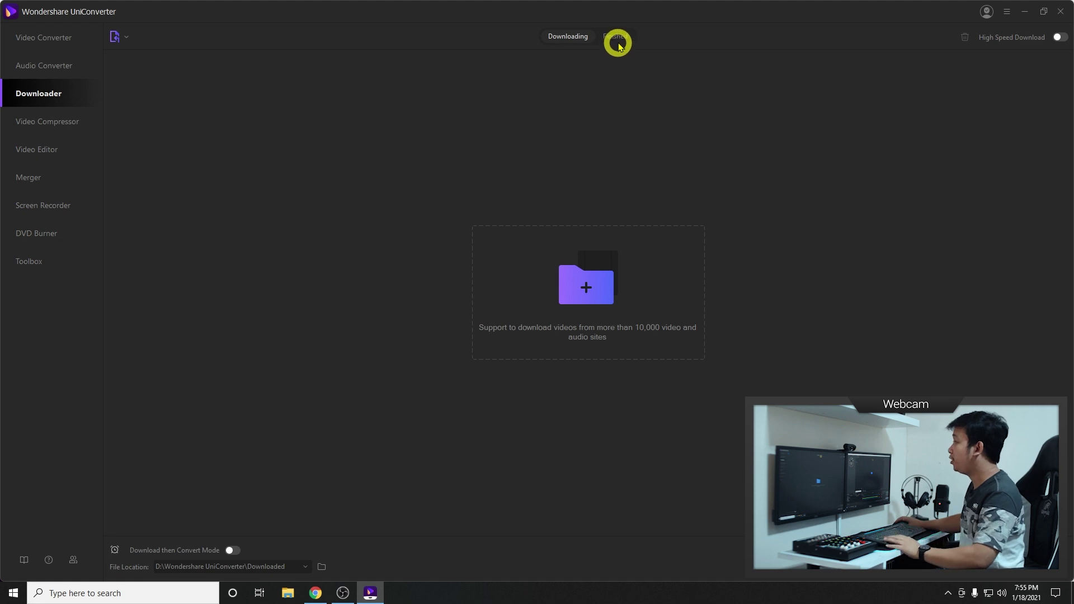
Look through the Downloader's list of finished video and audio downloads
click(617, 38)
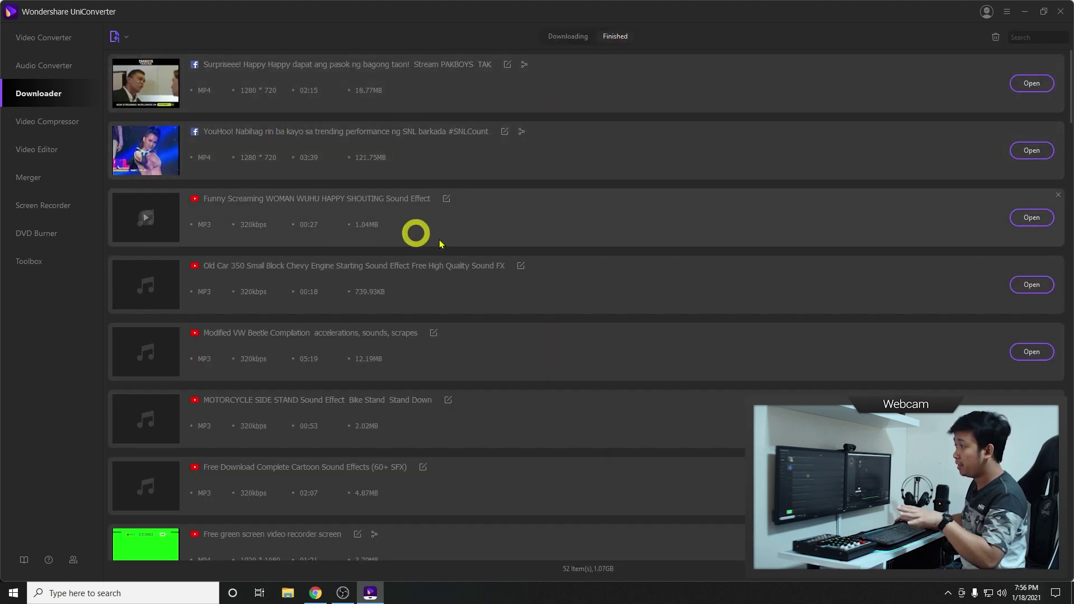
scroll(570, 305, down, 10)
scroll(569, 305, down, 10)
scroll(571, 303, up, 8)
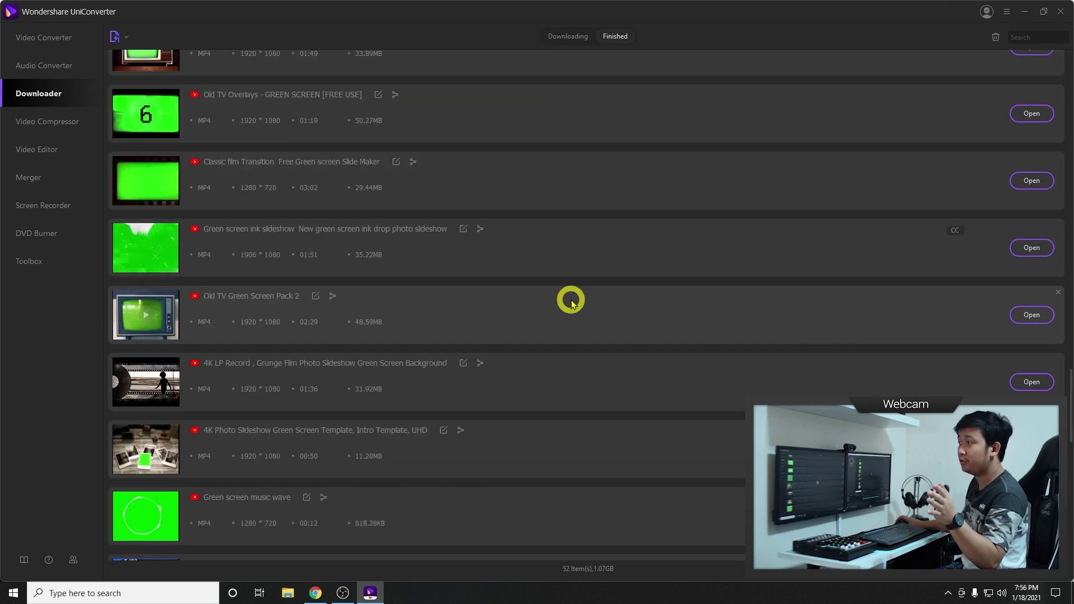
scroll(572, 302, up, 10)
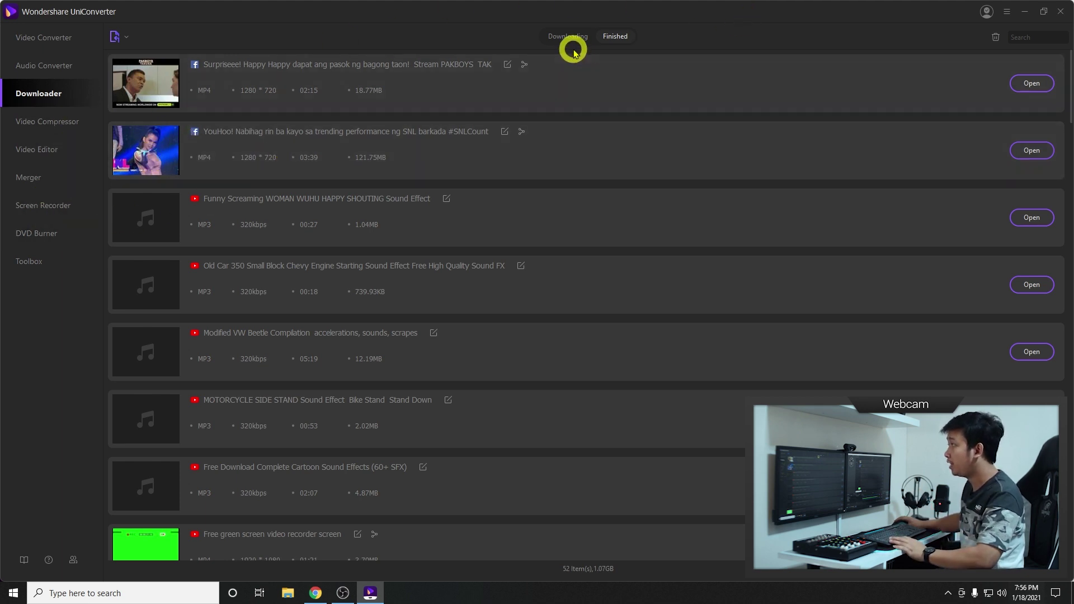
click(616, 36)
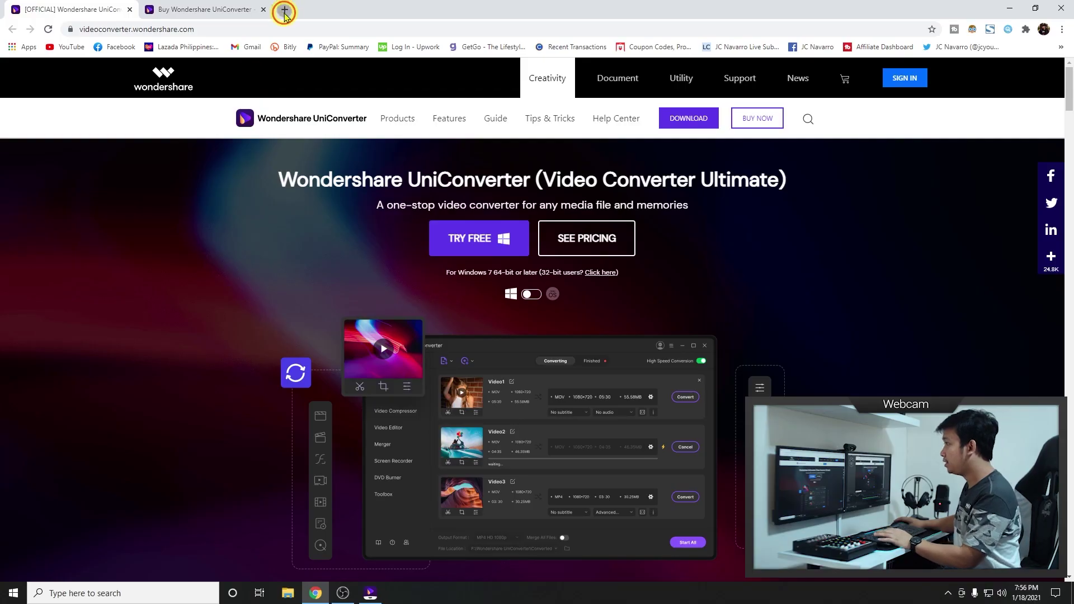
Open Instagram in a new browser tab and copy the link of the cooking video post in the feed
click(284, 12)
text(int)
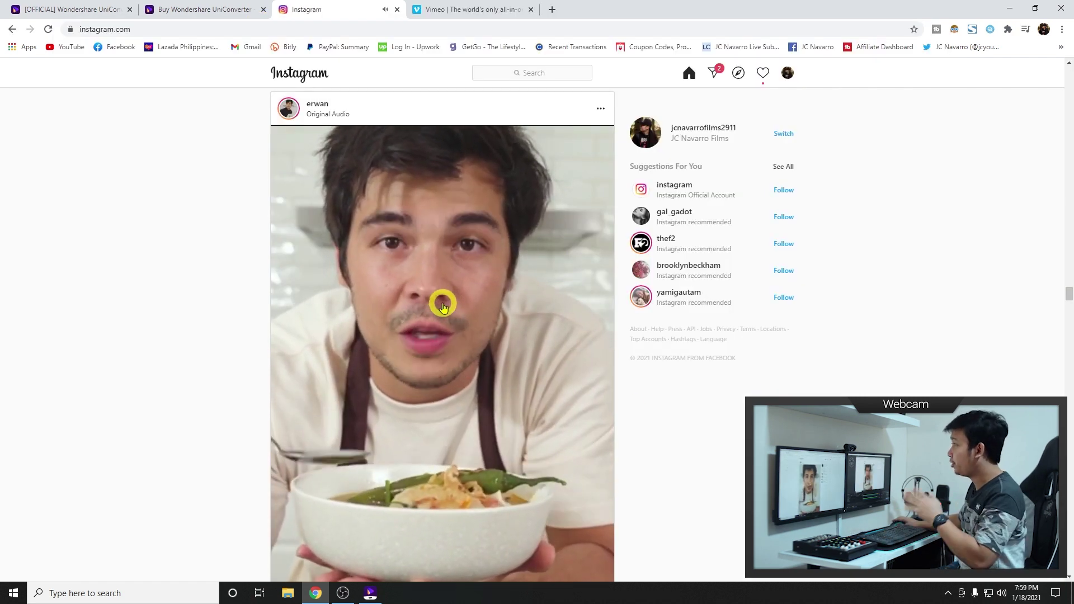
click(601, 108)
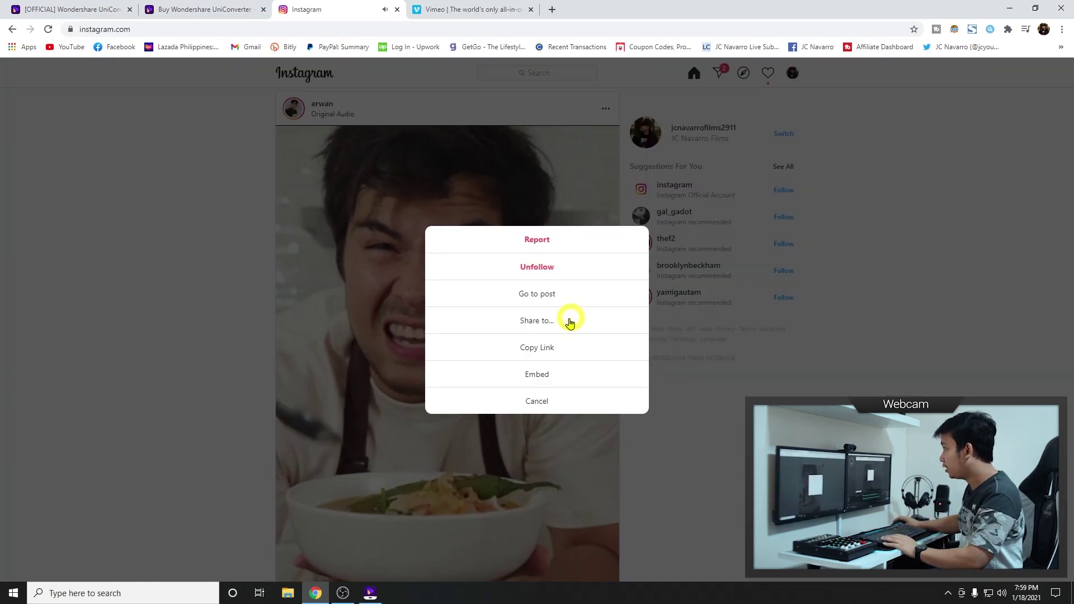
click(538, 349)
Switch to Wondershare UniConverter, download the video from the copied Instagram link and show the finished downloads
click(371, 594)
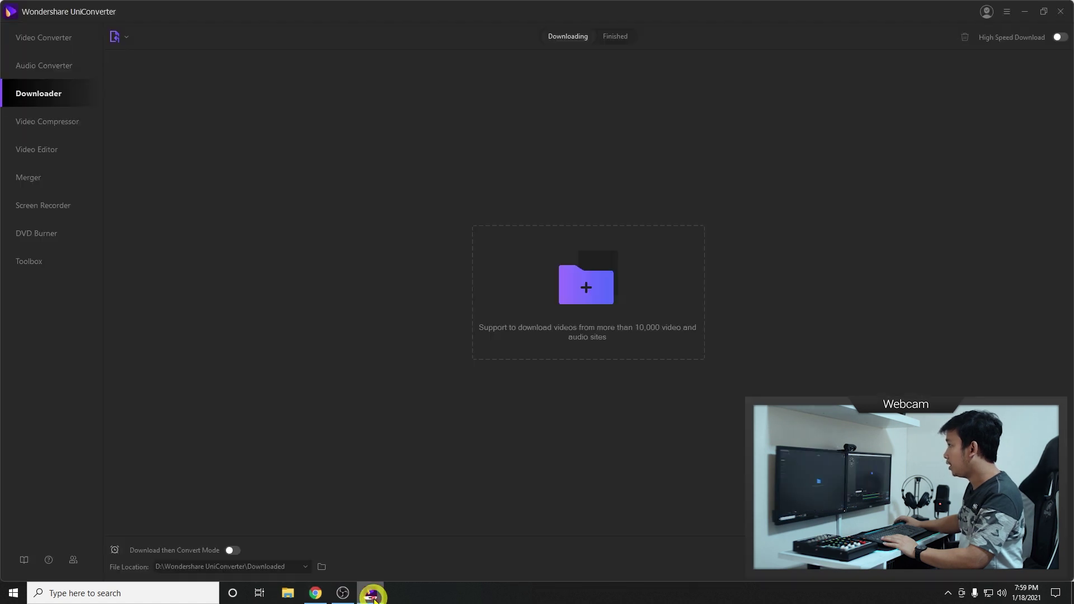
click(115, 37)
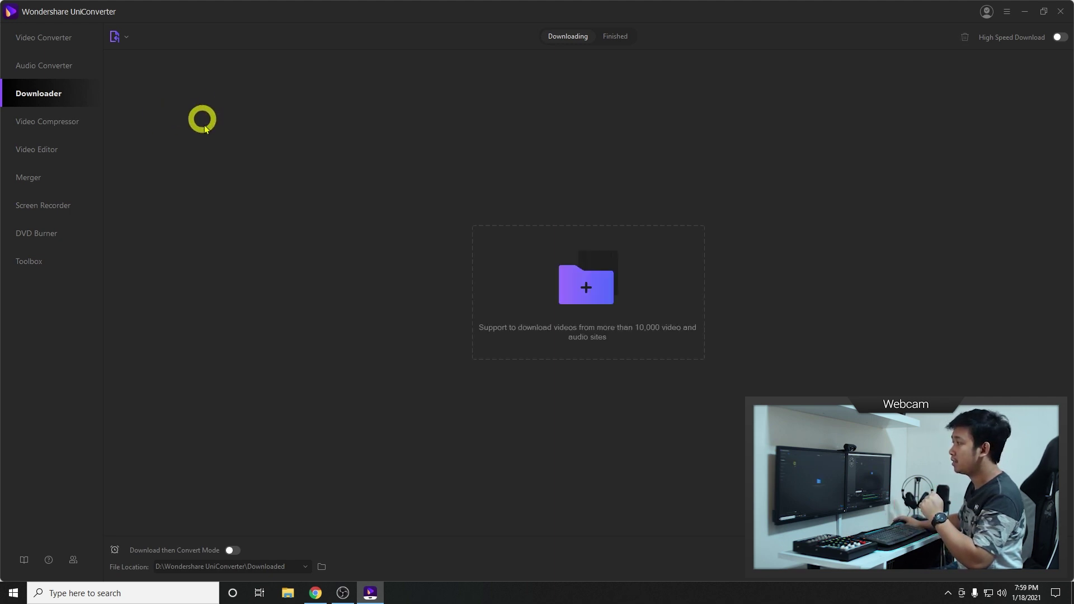
click(625, 38)
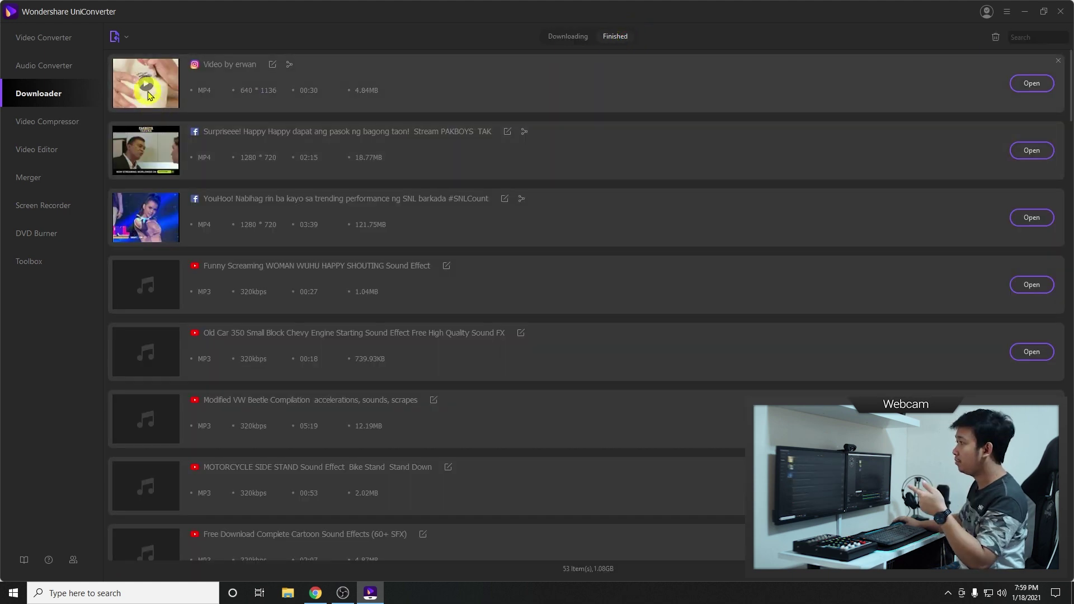
Play the downloaded Instagram video, skip to about the middle and back near the start, and close the player
double_click(200, 78)
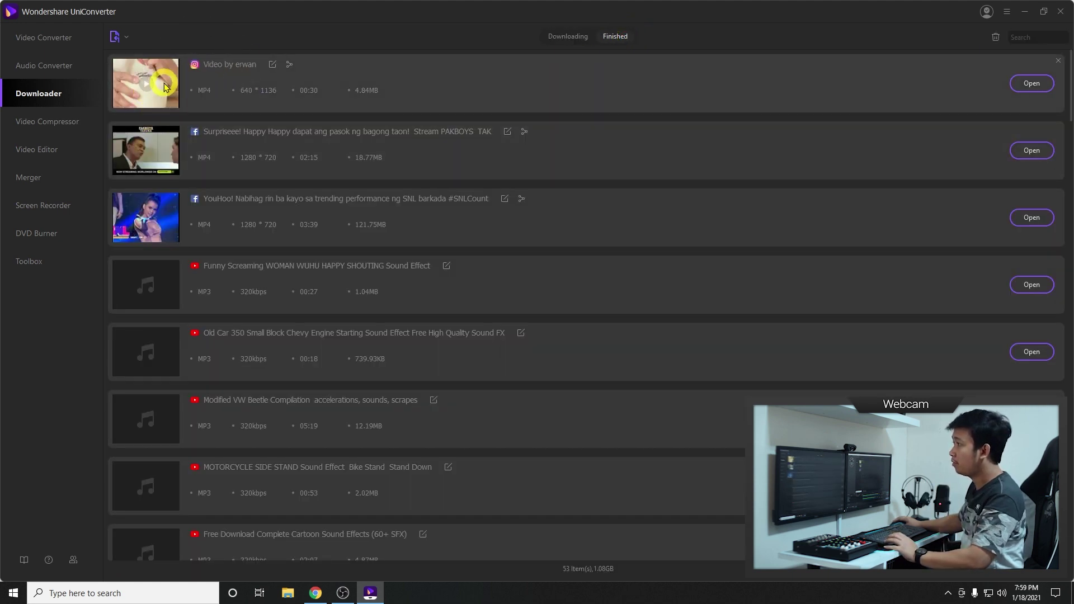
click(333, 437)
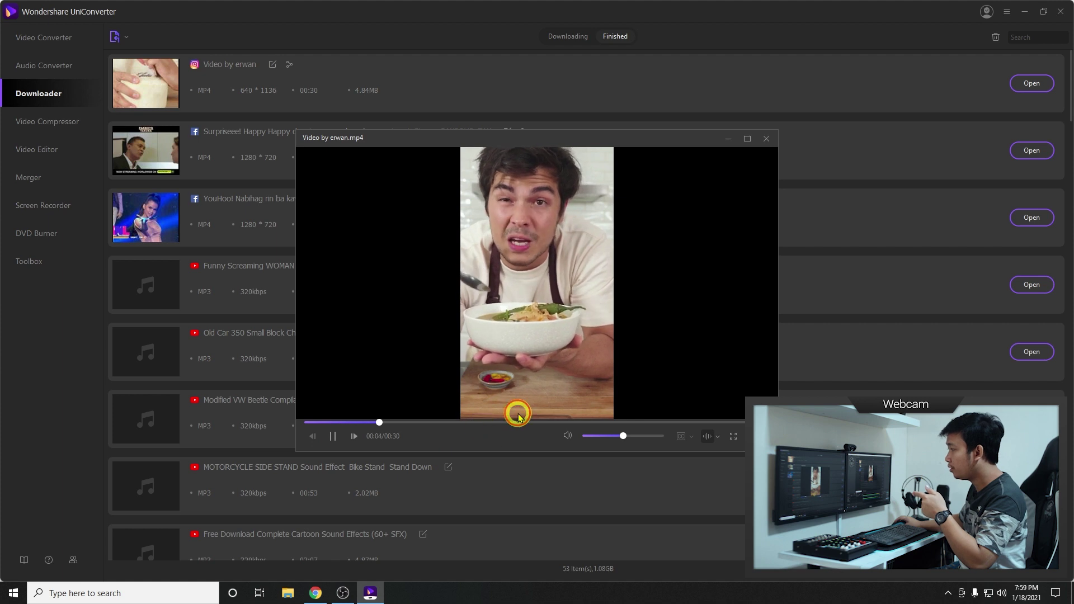
click(512, 422)
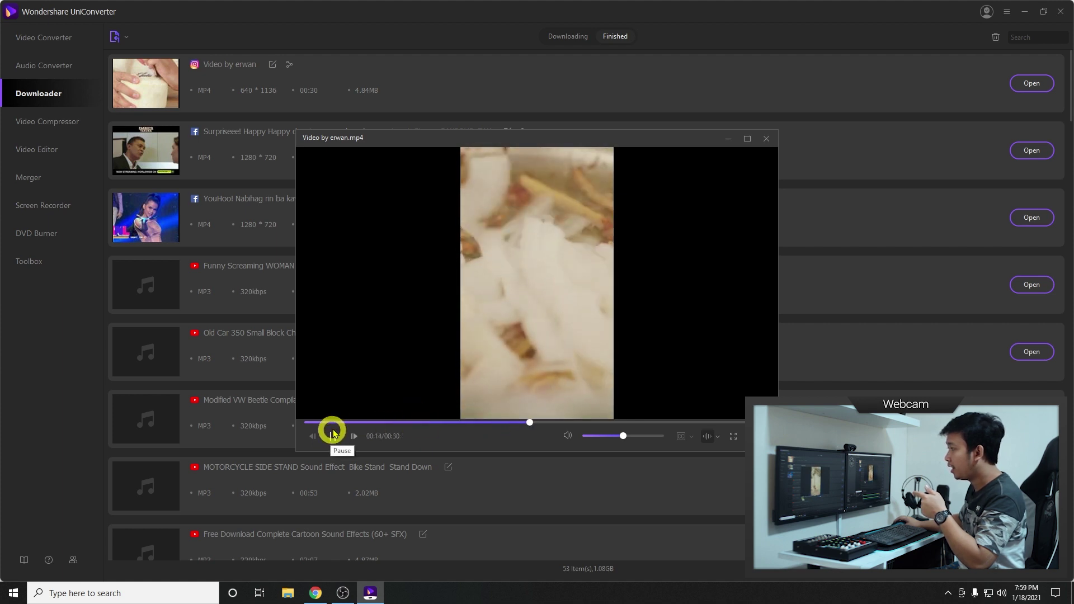
click(334, 422)
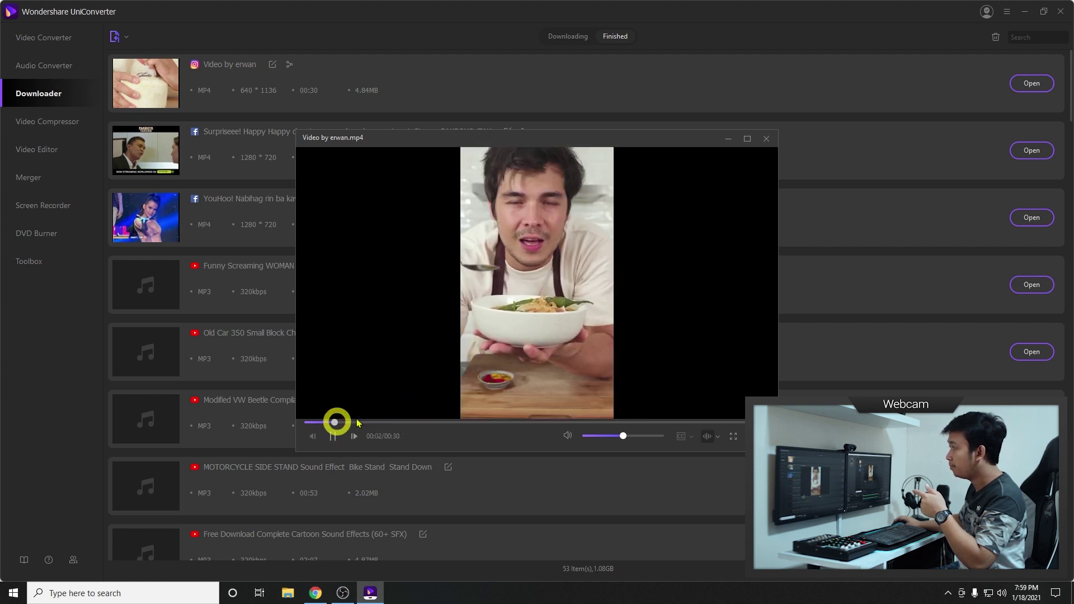
click(766, 139)
Play the downloaded Pakboys Takusa video, skip ahead to about 0:40 and close the player
click(137, 152)
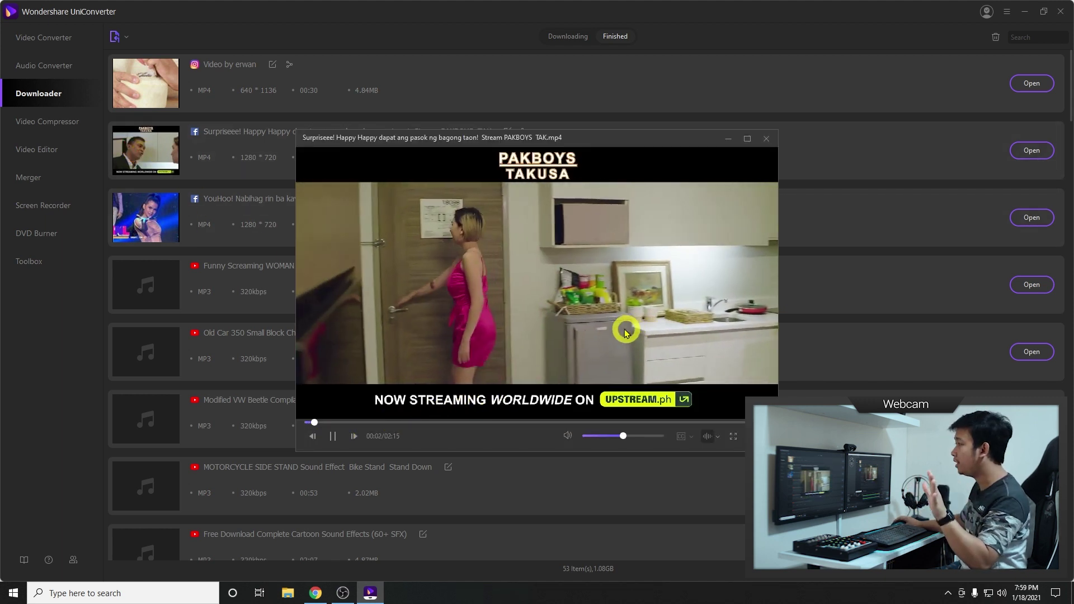
drag(374, 422, 444, 423)
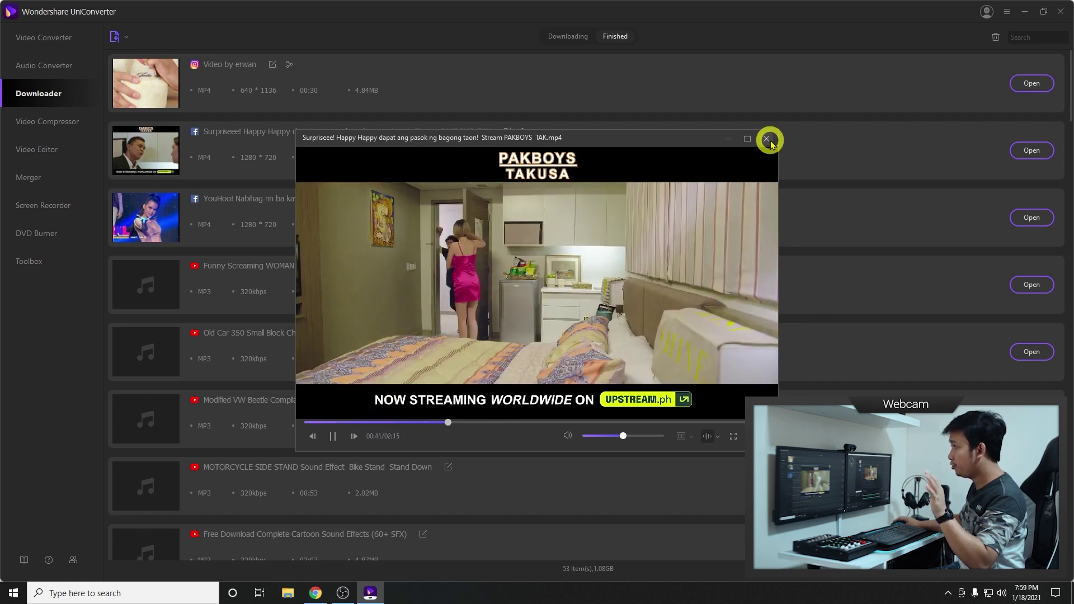
click(766, 139)
Play the downloaded YouHoo SNL performance video, skip ahead to about 0:47 and close the player
click(143, 219)
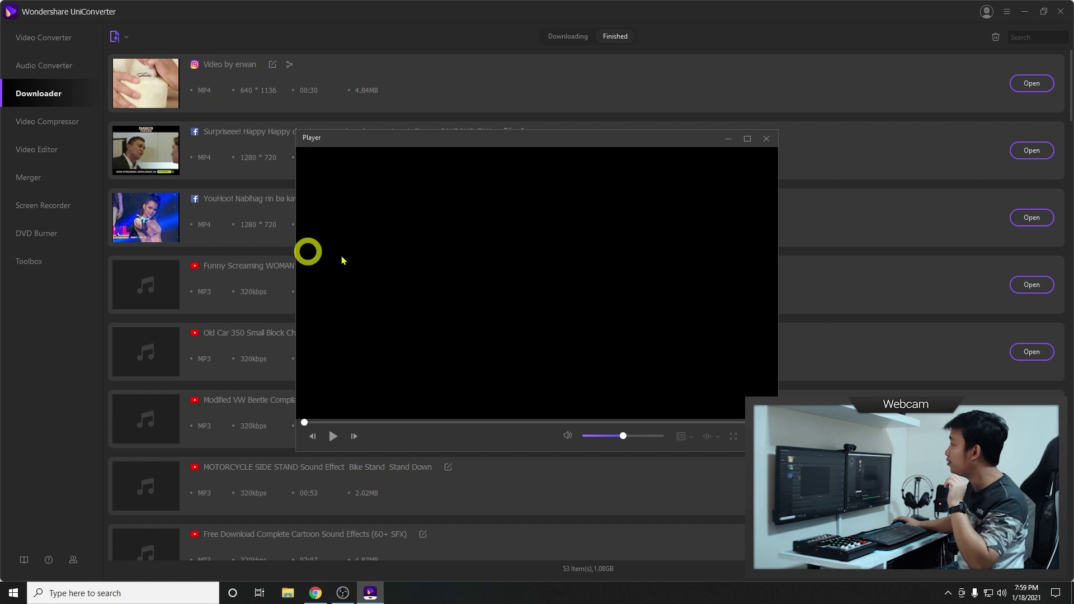
click(404, 422)
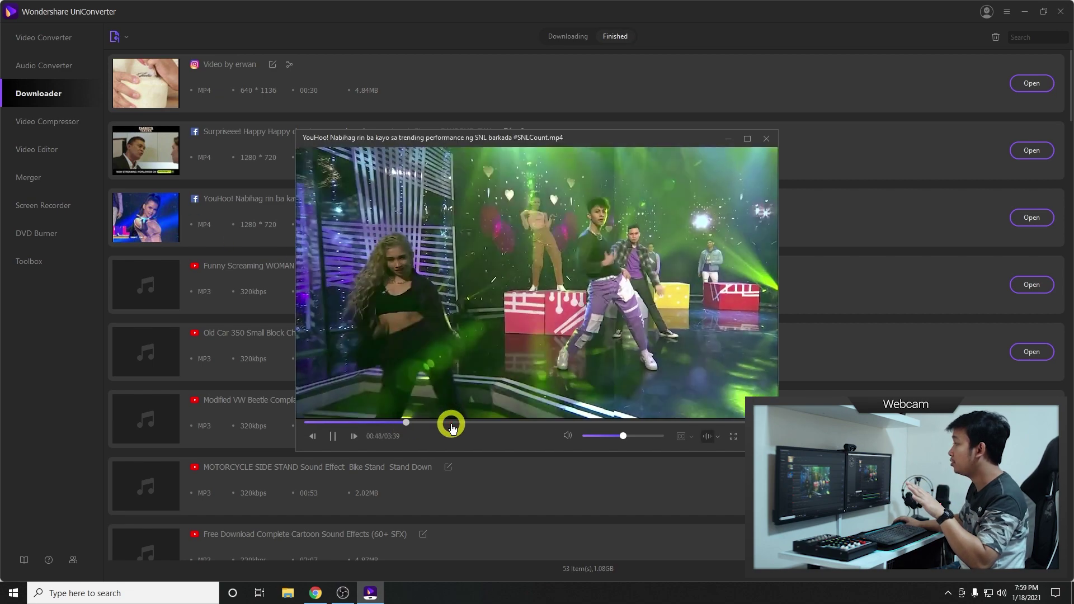
click(765, 140)
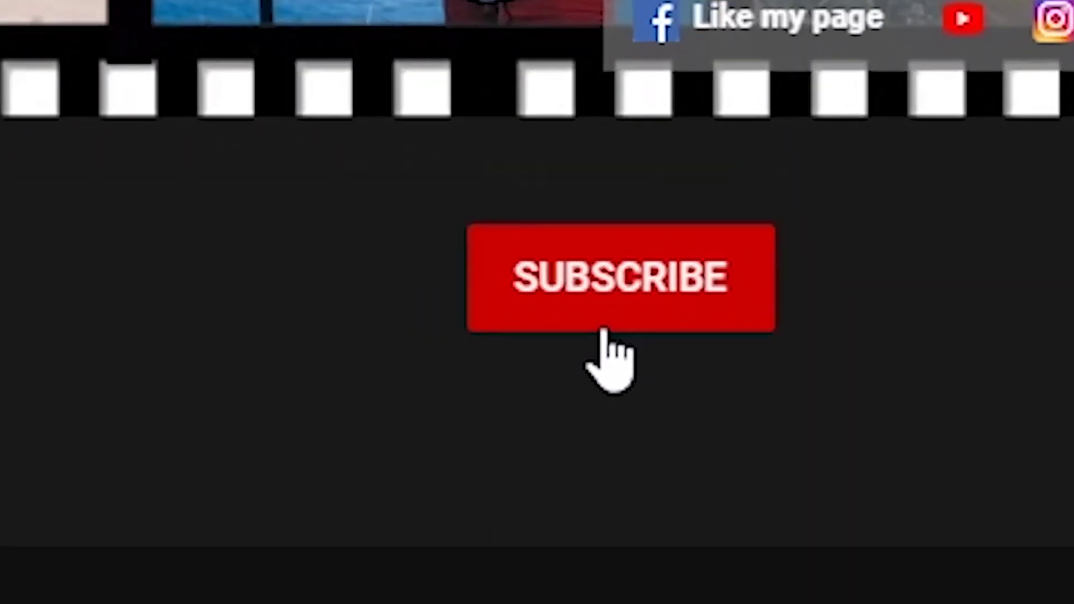
click(923, 211)
click(728, 280)
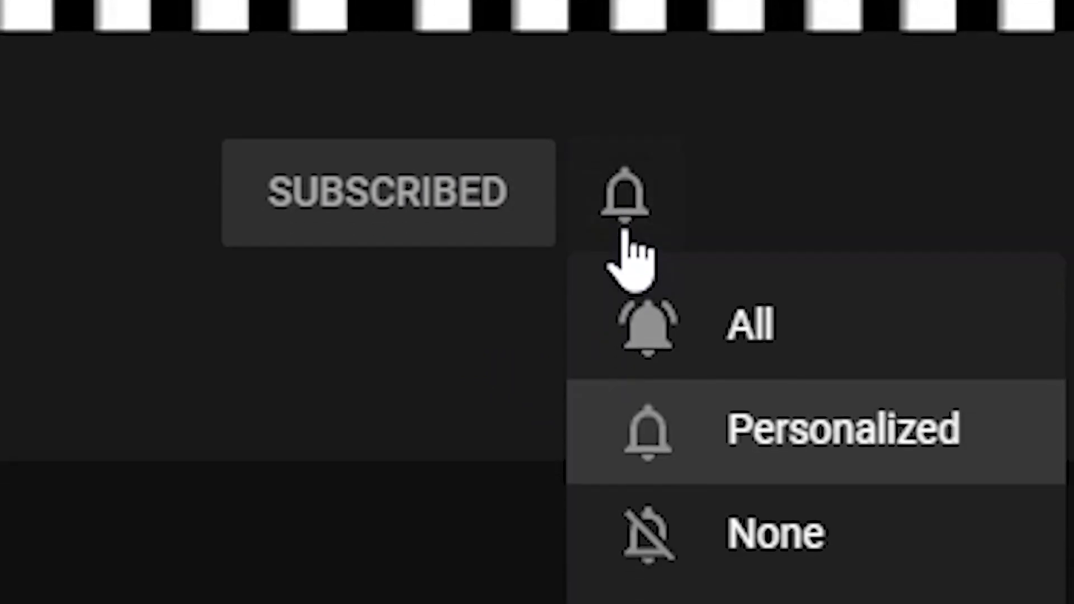